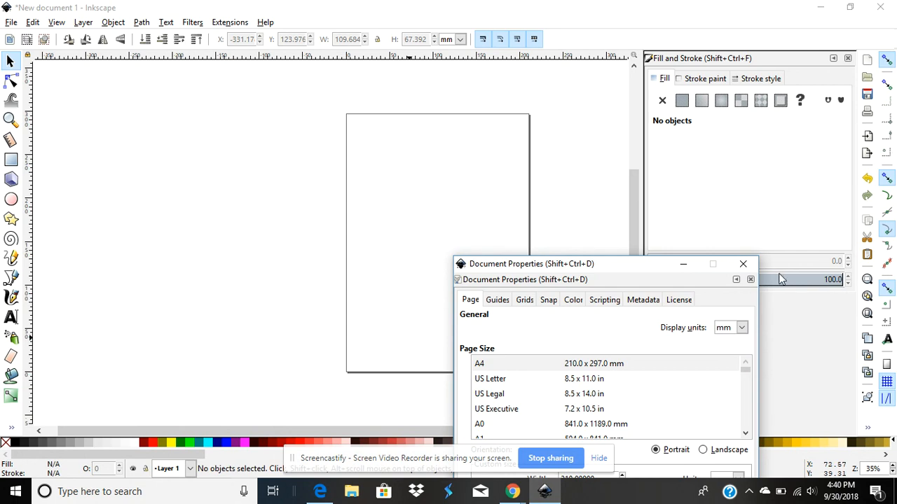
Turn off the page border in the document properties
drag(659, 271, 460, 100)
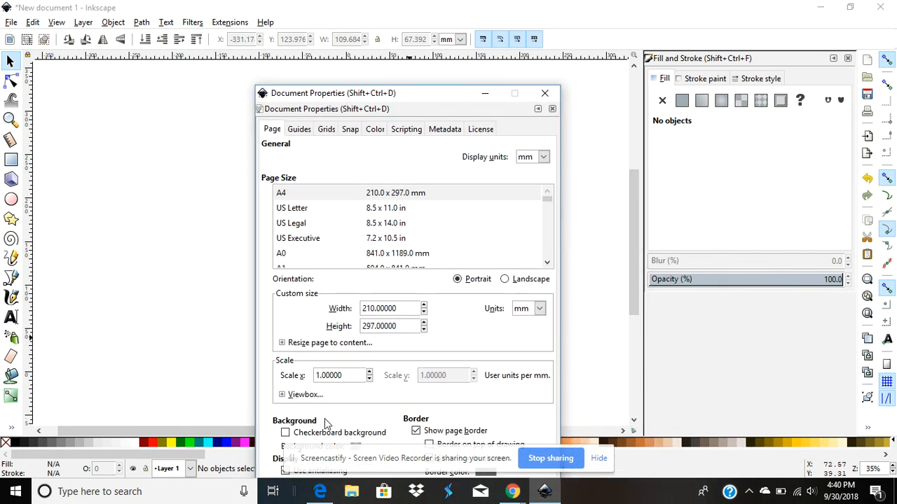
click(335, 347)
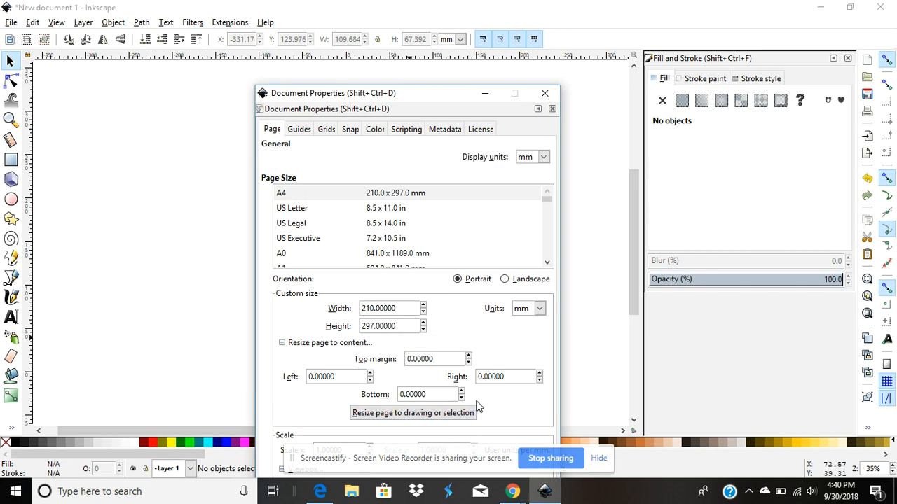
drag(419, 93, 342, 28)
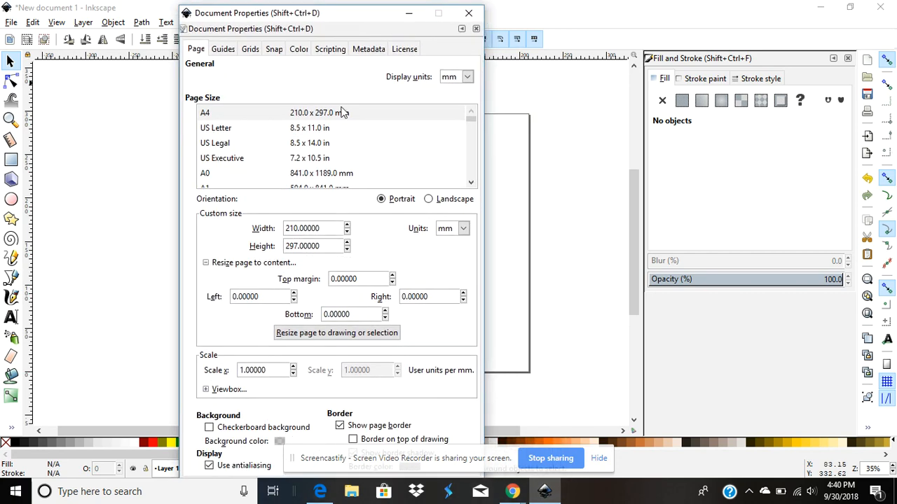
click(341, 426)
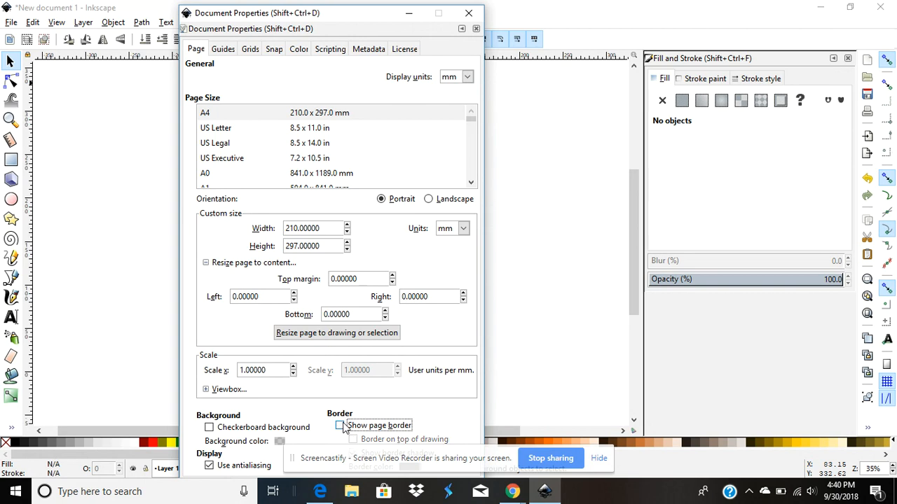
click(467, 13)
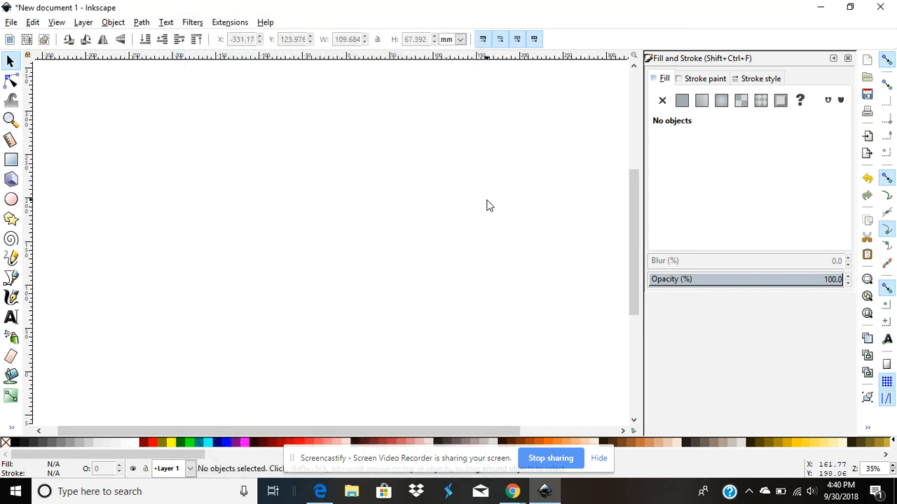
Start a straight-segment Bezier path with shape None, tracing the vehicle body's left side, angled roof and right side
click(11, 278)
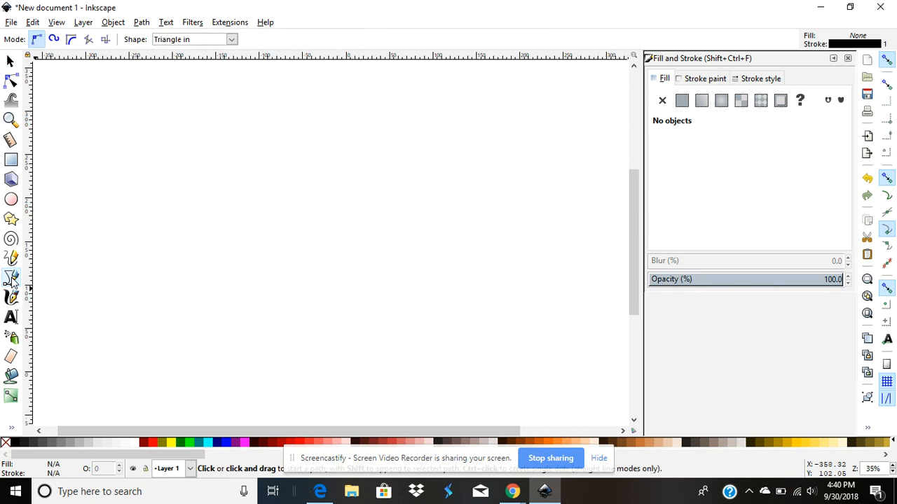
click(205, 42)
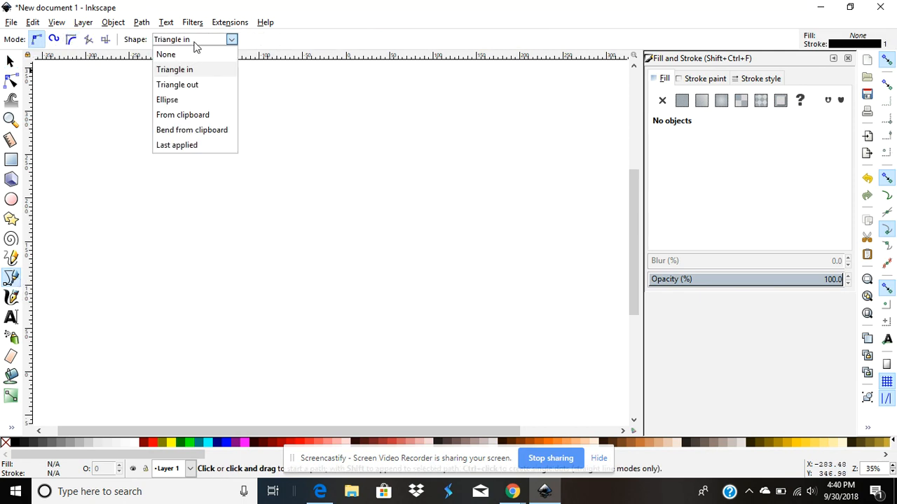
click(190, 55)
click(124, 309)
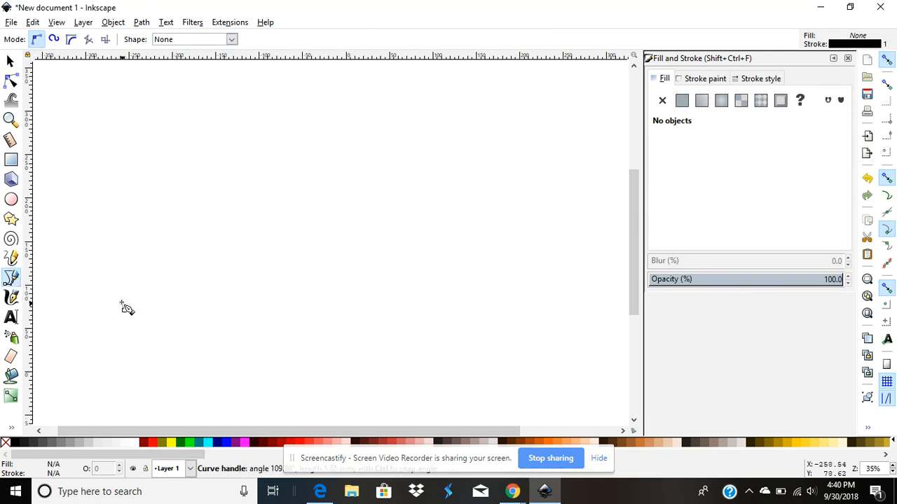
click(121, 210)
click(235, 147)
click(362, 150)
click(414, 204)
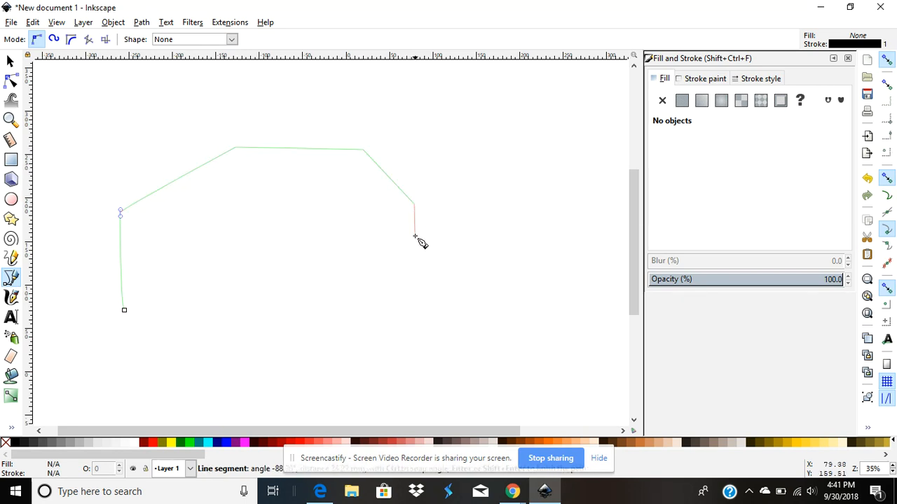
click(412, 300)
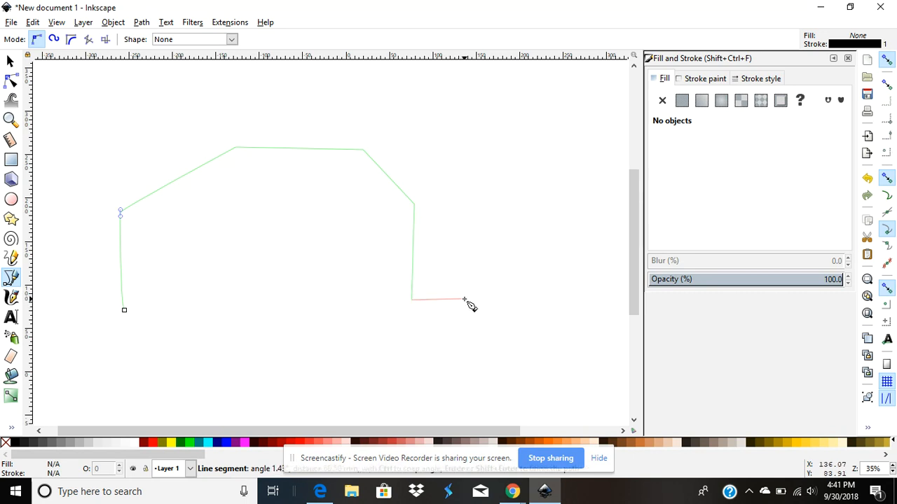
Continue the path with a thin bar protruding at the lower right and two wheel-arch notches along the underside, then close it
click(466, 300)
click(467, 308)
click(376, 308)
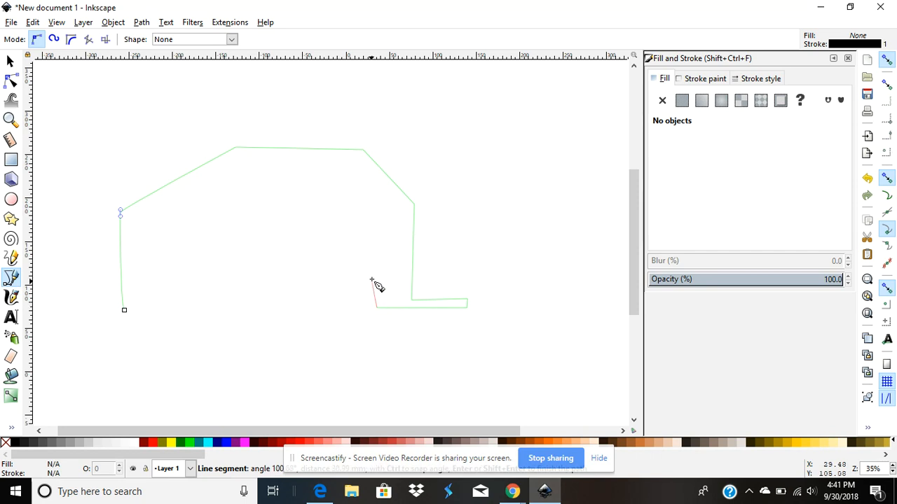
click(372, 278)
click(339, 278)
click(337, 307)
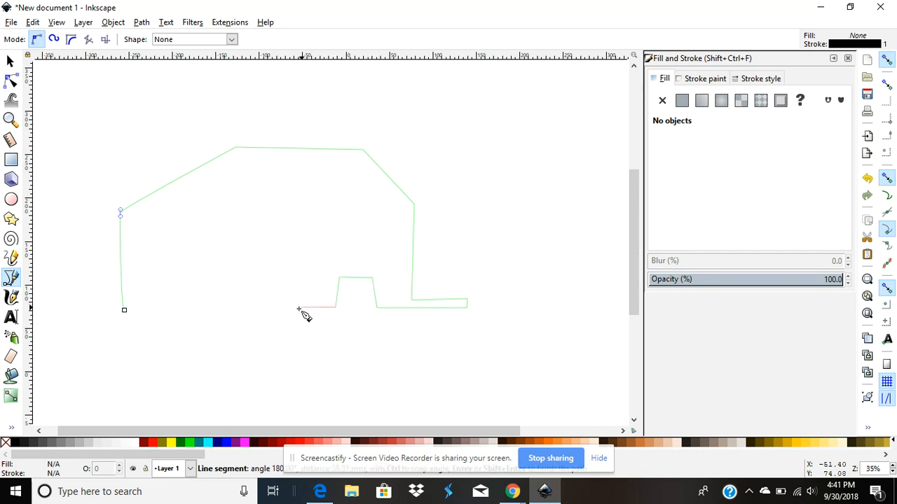
click(197, 312)
click(191, 281)
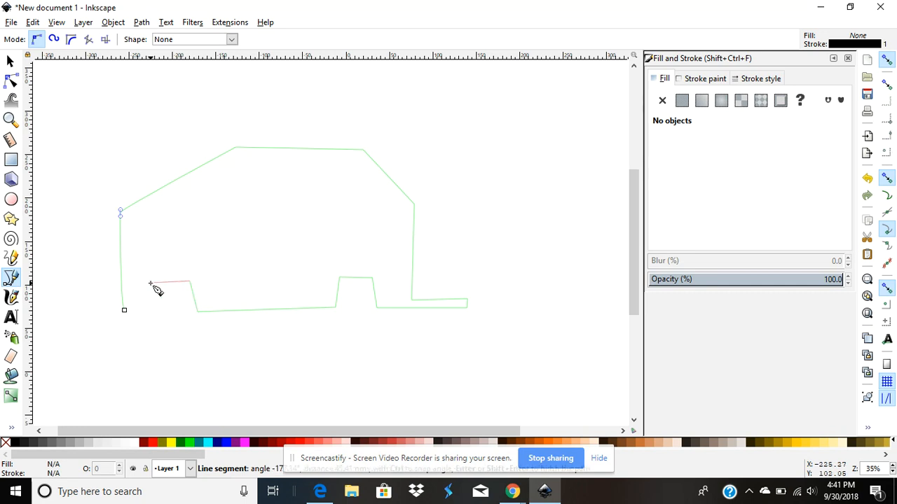
click(145, 312)
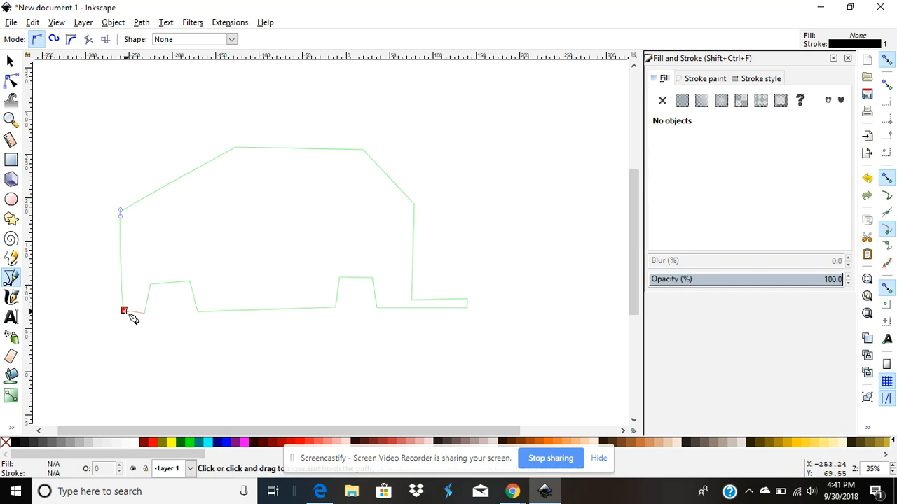
click(124, 310)
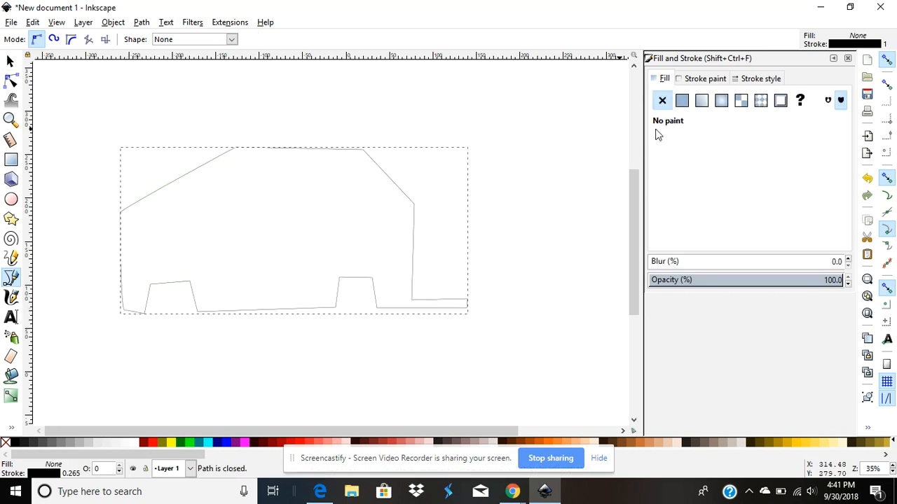
Set the body outline's stroke width to 3.665 mm
click(762, 80)
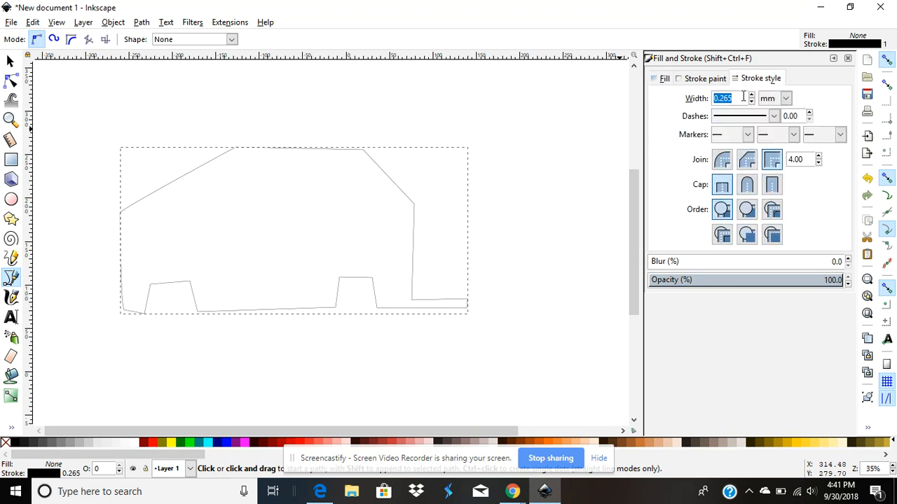
click(752, 95)
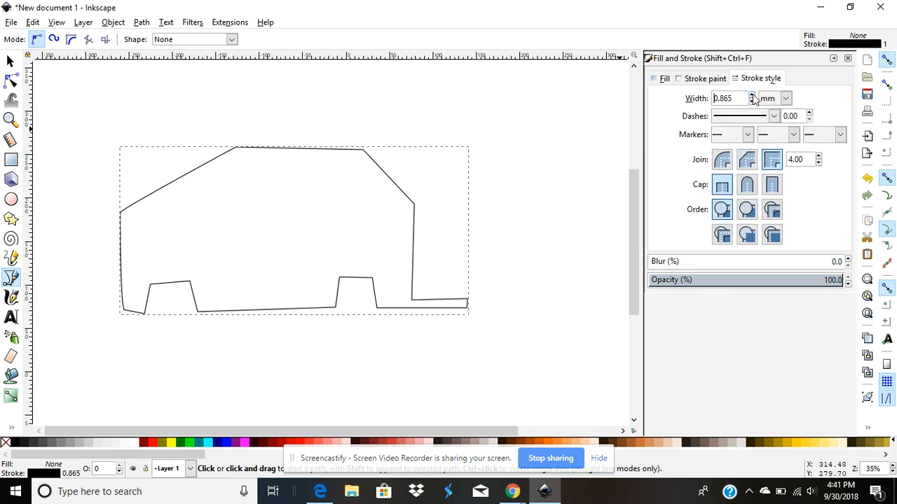
drag(753, 99, 753, 99)
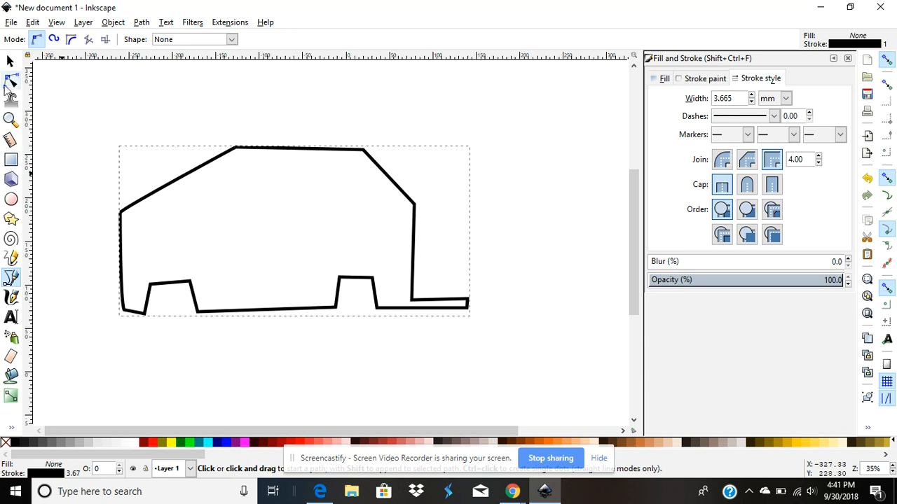
Delete the two roof nodes and the upper-left corner node so one curve spans the body's top
click(10, 81)
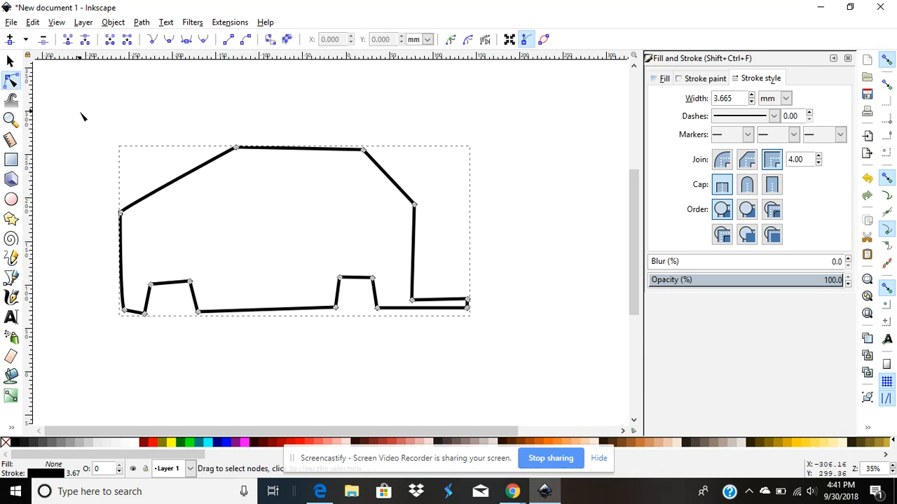
drag(80, 98, 454, 190)
key(Delete)
drag(70, 195, 167, 256)
key(Delete)
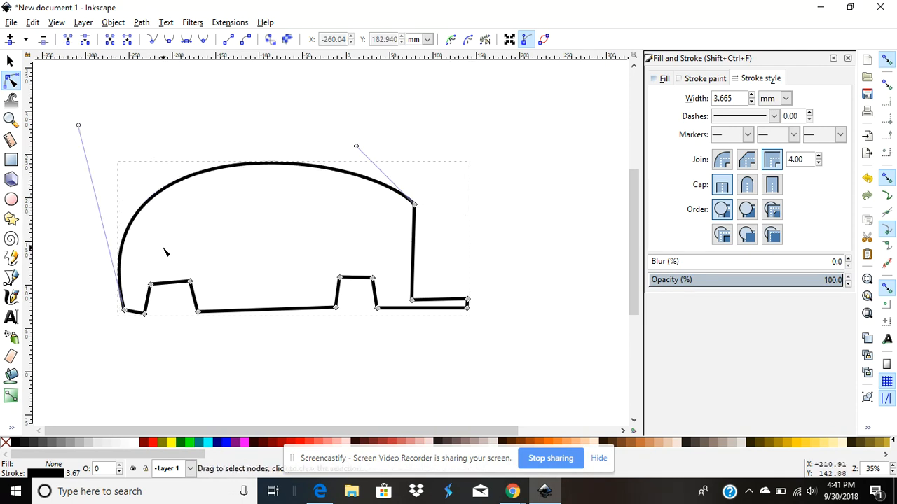
Move the body's upper-right corner node slightly down and make it auto-smooth
mouse_move(427, 224)
mouse_down()
mouse_move(425, 234)
mouse_move(424, 226)
mouse_up()
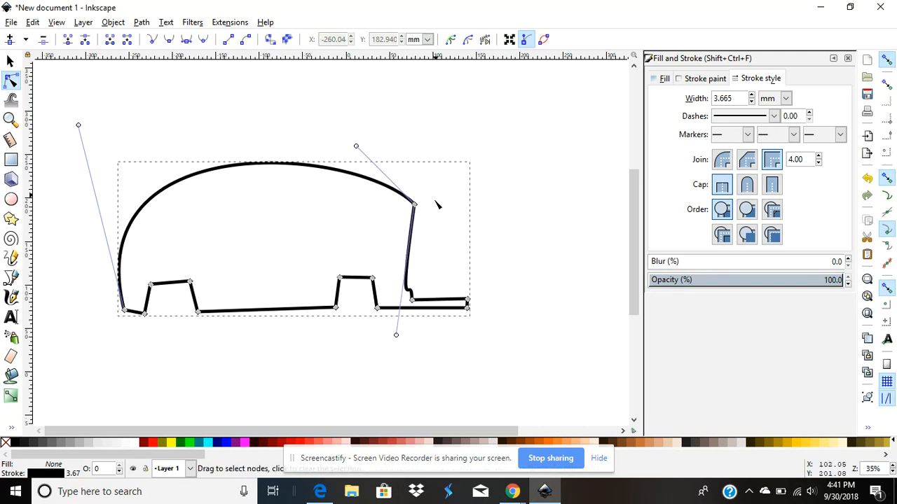
key(ctrl+z)
drag(414, 205, 418, 216)
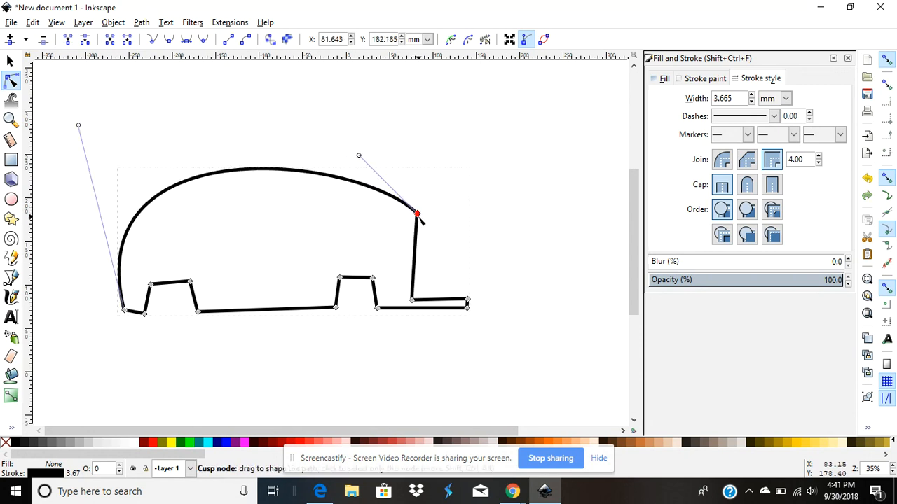
key(shift+s)
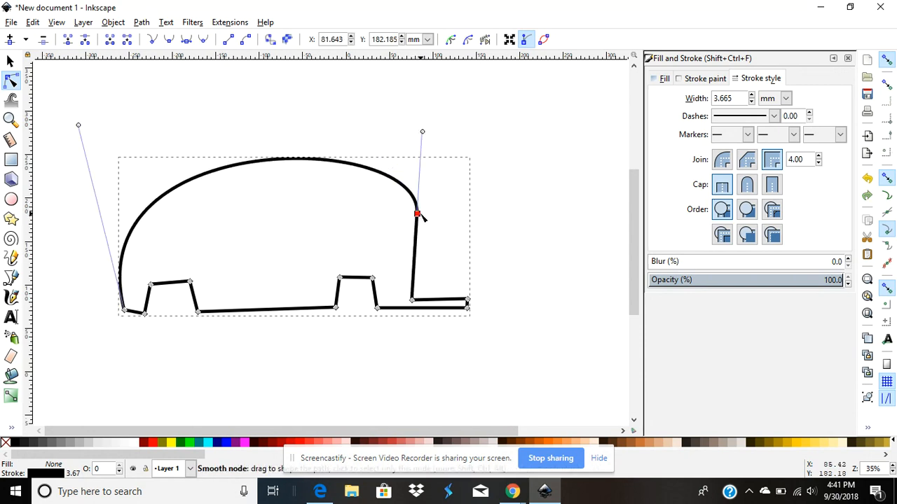
key(shift+a)
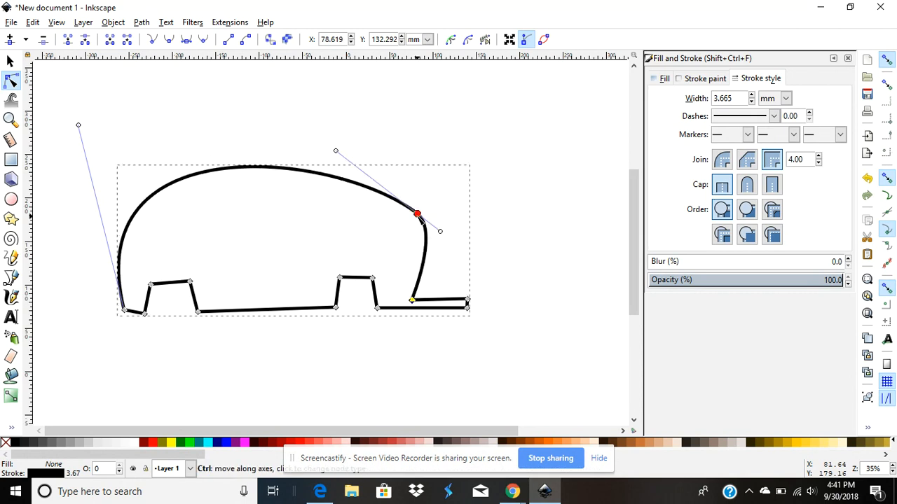
Reshape the roof curve and its handles into a taller, rounder dome
drag(398, 210, 392, 190)
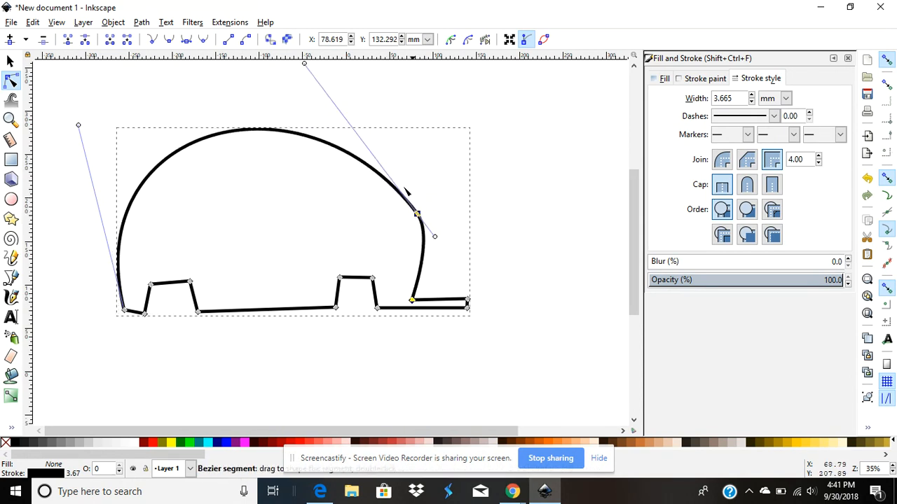
drag(304, 63, 375, 88)
drag(78, 126, 113, 116)
drag(167, 188, 134, 202)
Delete the four top nodes of the wheel notches, then reshape both into larger rounded arches and widen the right one
drag(145, 246, 391, 295)
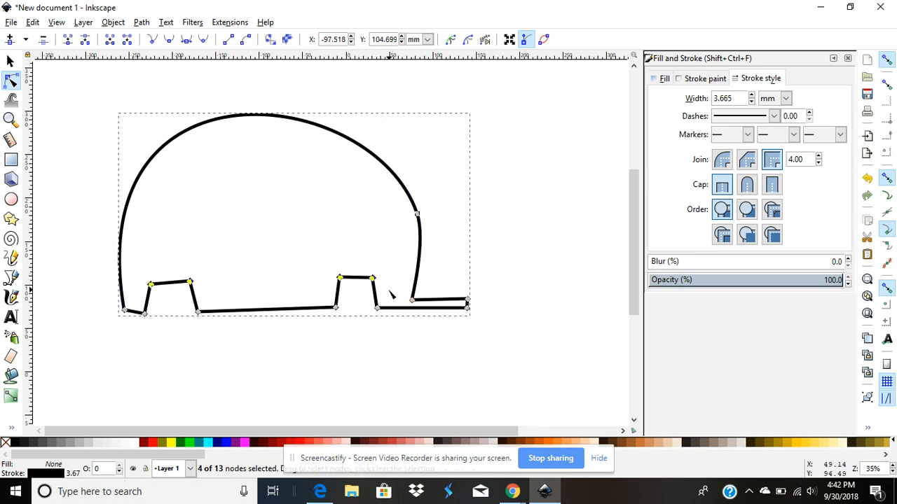
key(Delete)
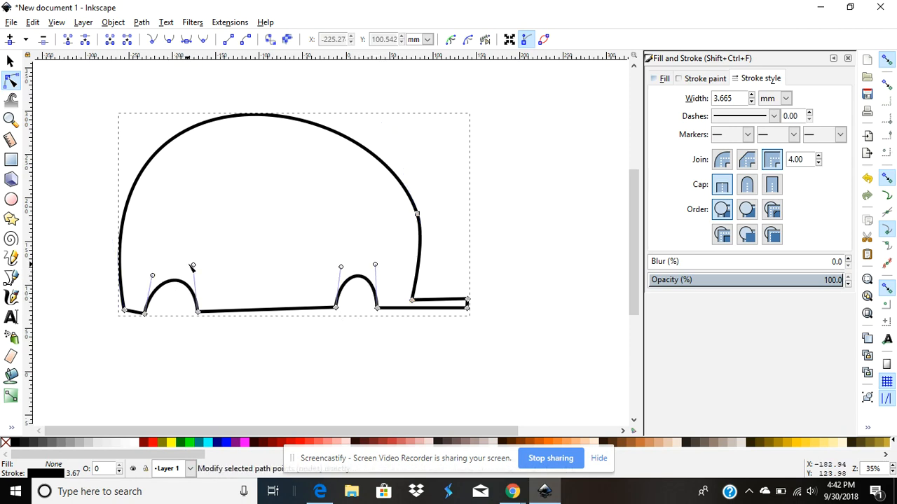
drag(193, 266, 207, 252)
drag(156, 274, 155, 264)
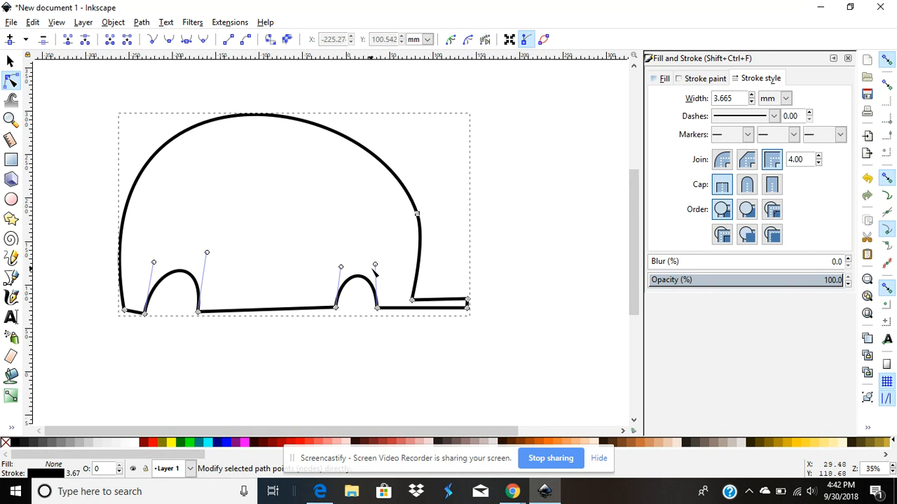
drag(376, 265, 394, 259)
drag(342, 268, 339, 258)
drag(336, 309, 325, 309)
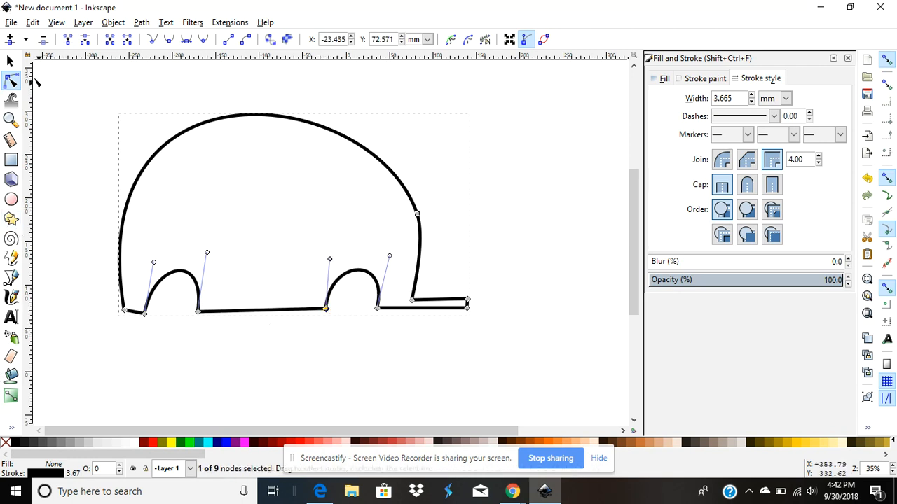
Draw an ellipse about 50 by 60 mm beside the body's left side and paste a copy of it
click(11, 61)
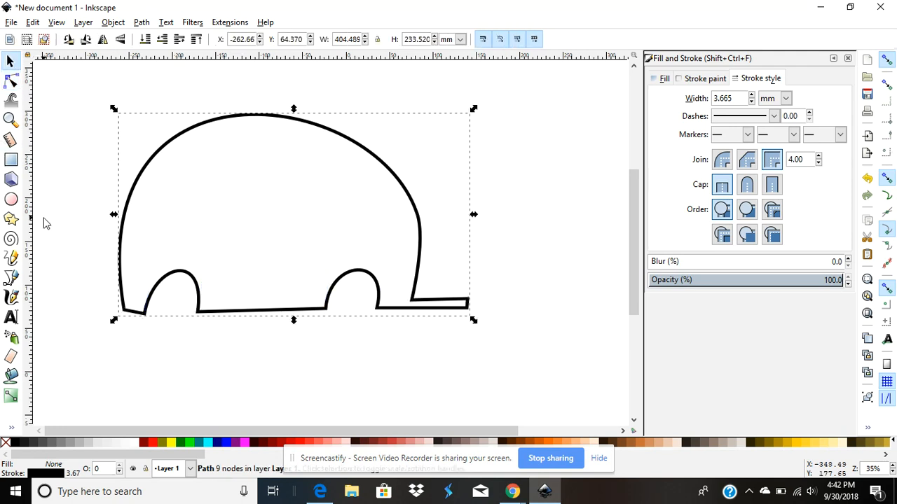
click(12, 199)
drag(59, 195, 103, 248)
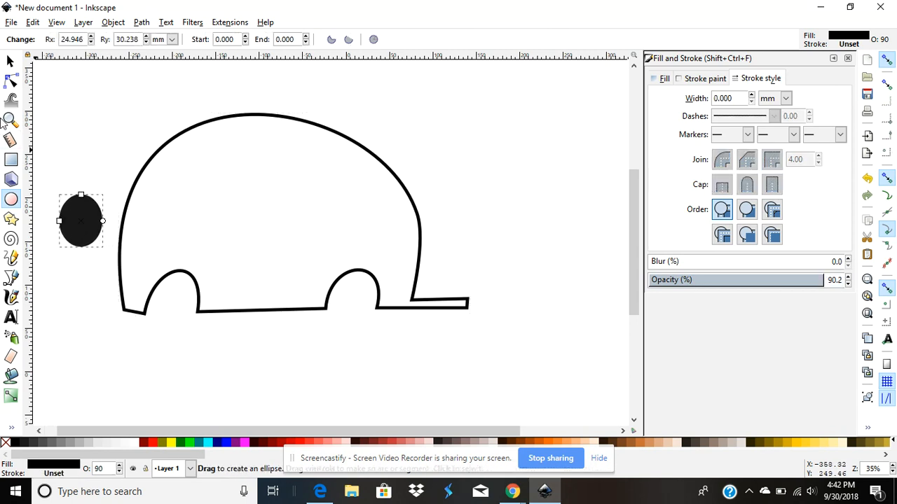
key(ctrl)
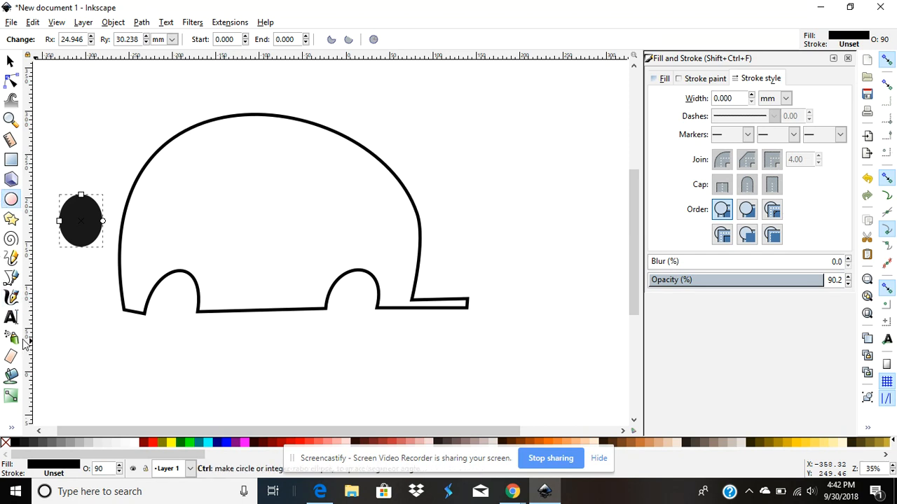
key(ctrl+c)
key(ctrl+v)
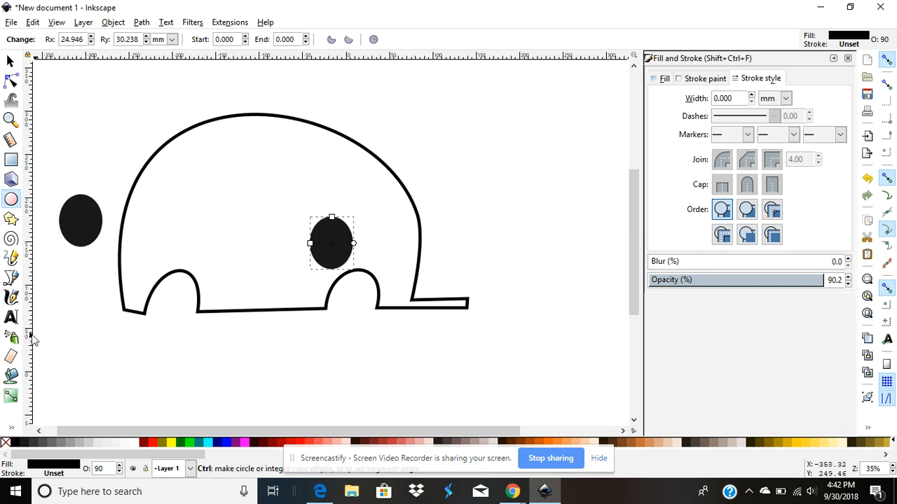
Fill the copied ellipse with white and give it a flat black stroke
click(10, 61)
click(136, 440)
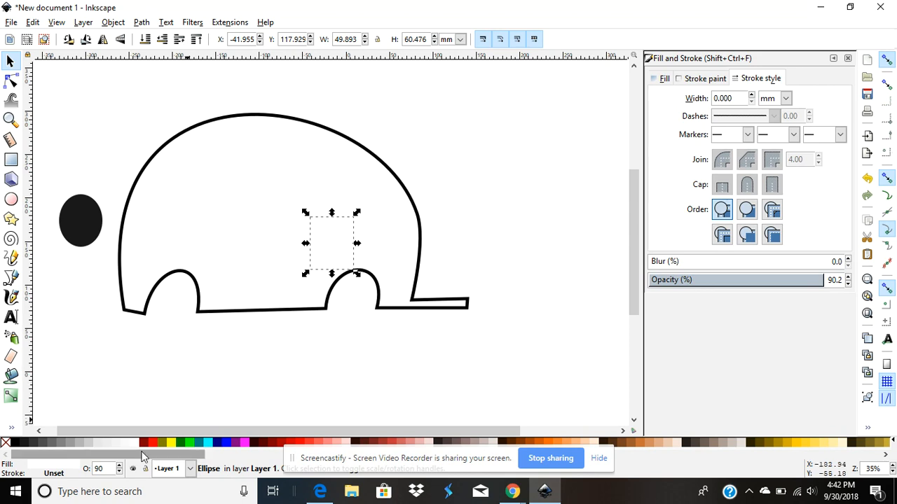
click(705, 80)
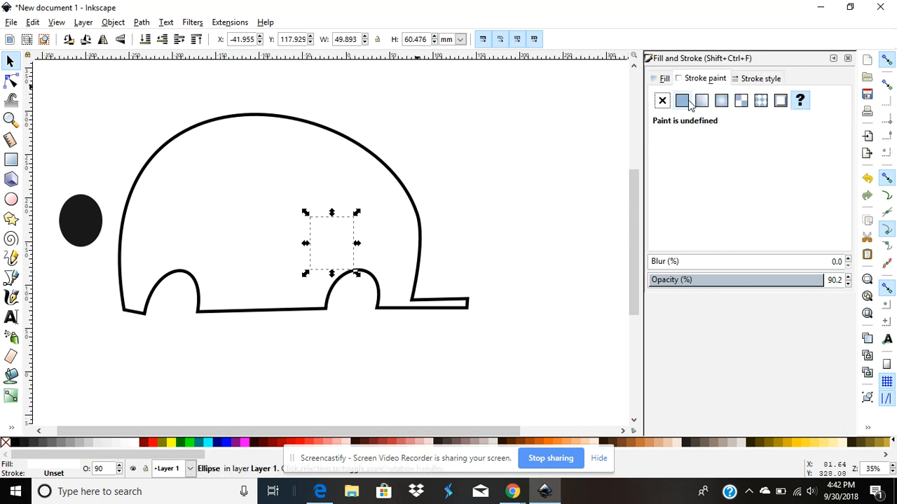
click(682, 101)
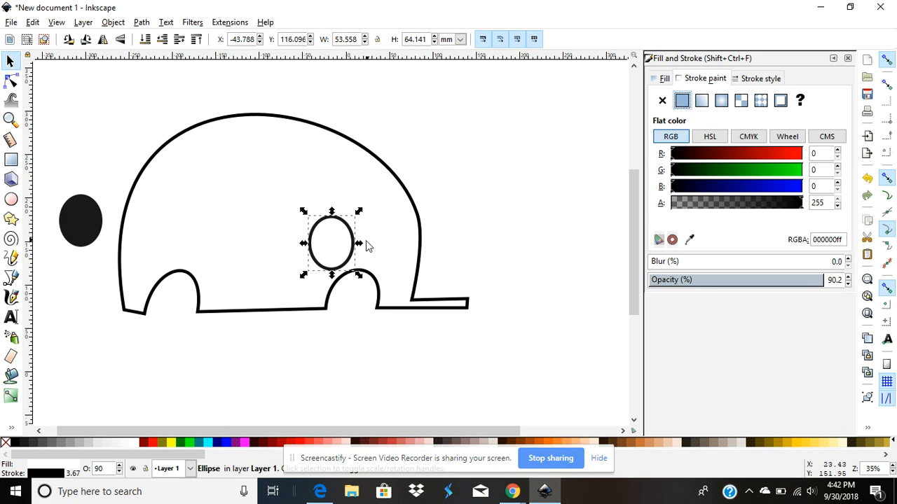
Shrink the white ellipse to about 30 by 45 mm, centred on the black ellipse, and group the two as a wheel
drag(359, 211, 80, 223)
click(332, 245)
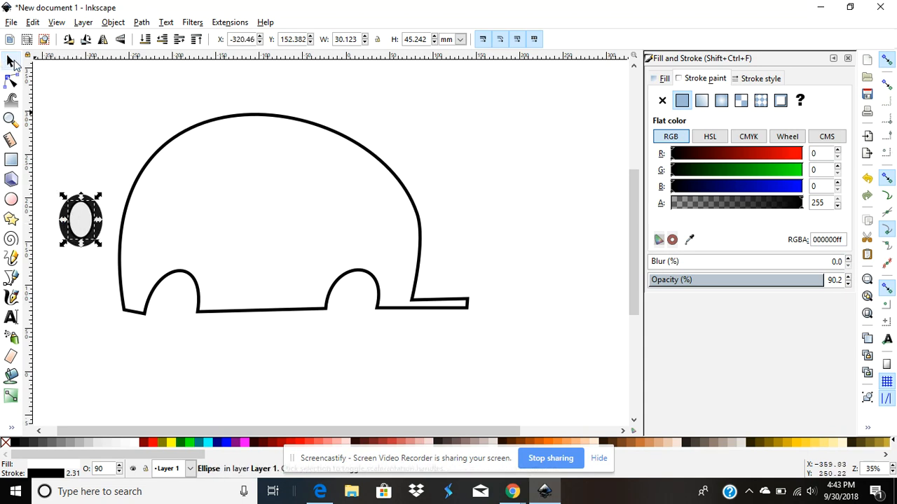
mouse_move(40, 174)
mouse_down()
mouse_move(137, 268)
mouse_move(140, 259)
mouse_up()
right_click(88, 211)
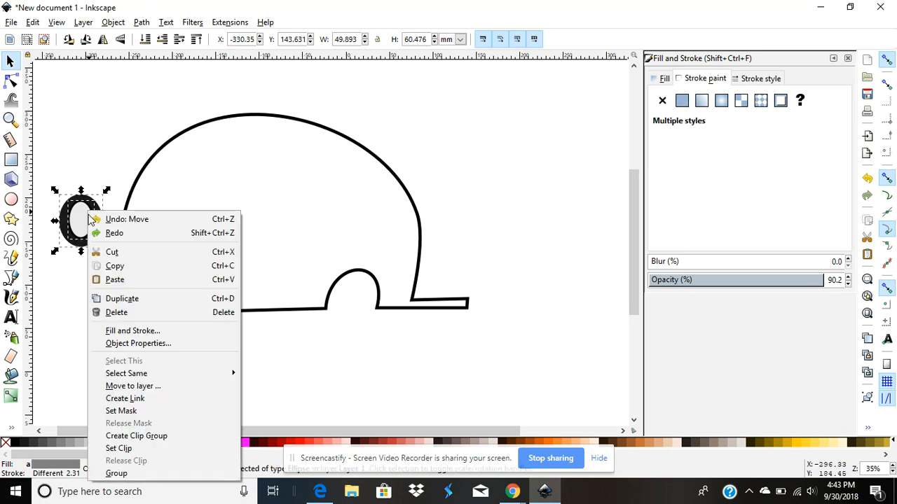
click(131, 473)
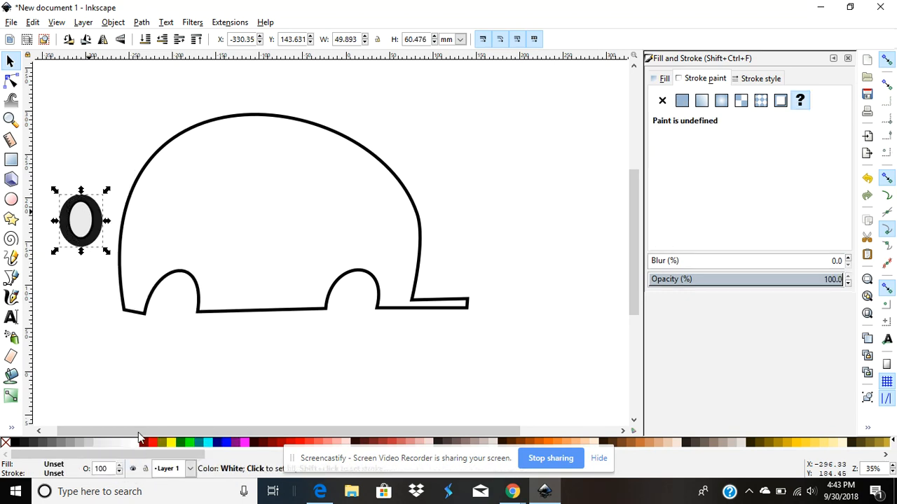
click(102, 208)
click(96, 219)
click(105, 217)
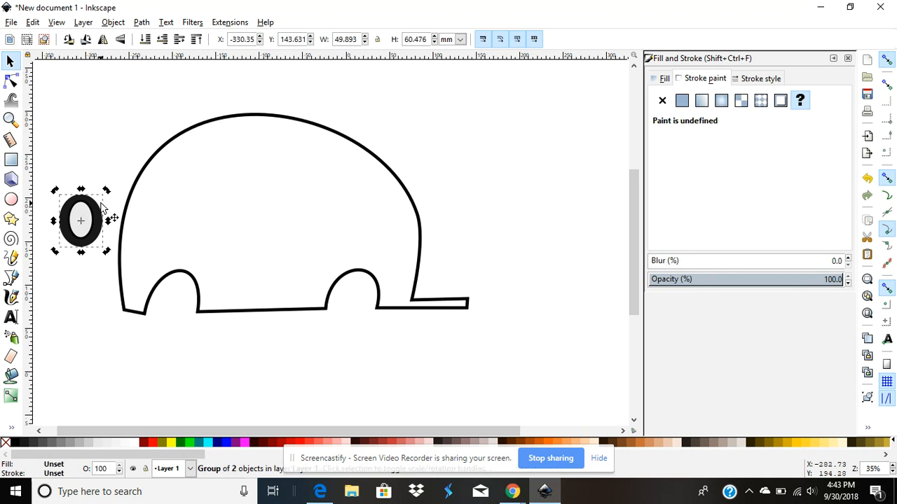
drag(112, 188, 113, 237)
click(101, 230)
click(105, 214)
double_click(89, 220)
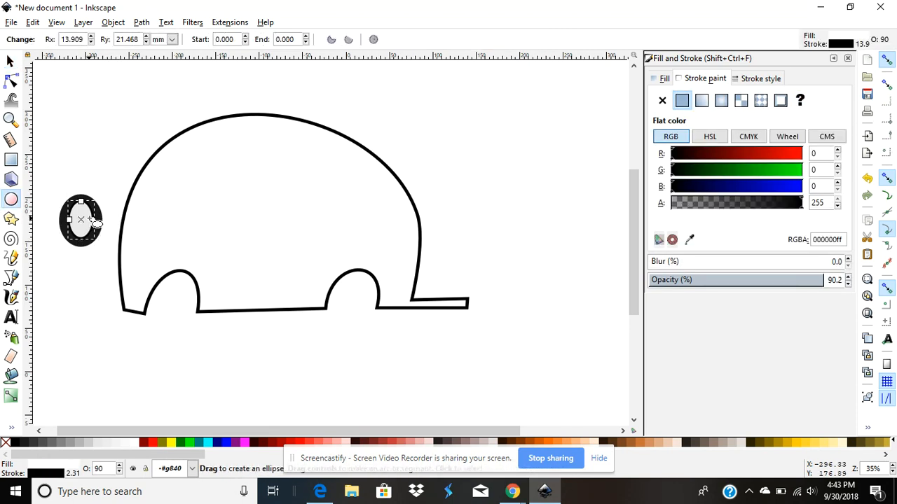
click(109, 202)
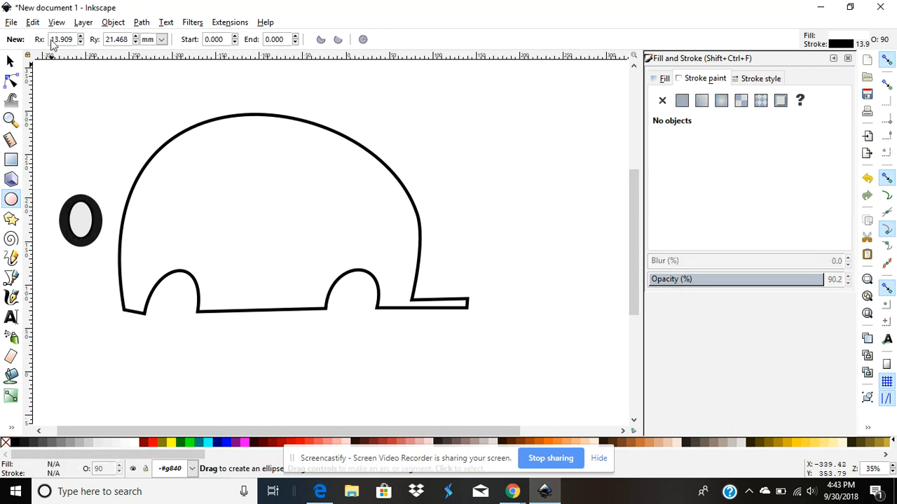
Group the wheel's two ellipses again and tilt the grouped wheel slightly clockwise
click(9, 62)
click(66, 214)
drag(49, 171, 118, 265)
right_click(103, 205)
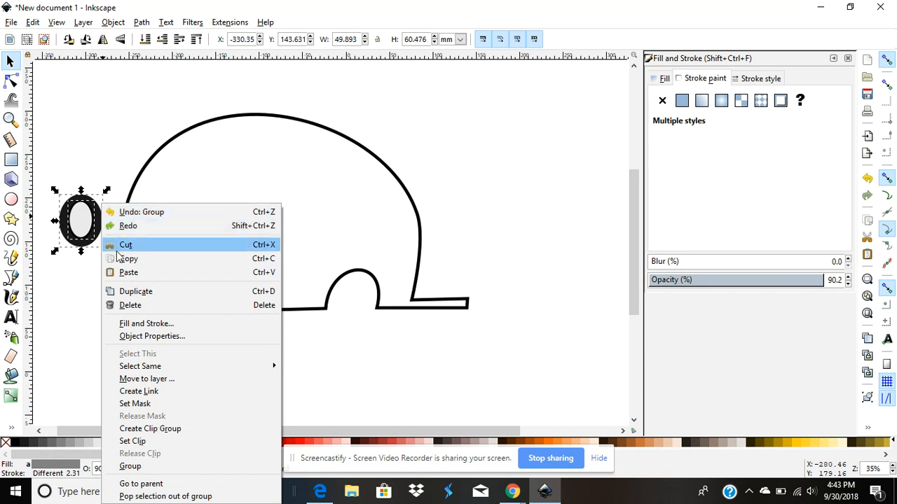
click(131, 466)
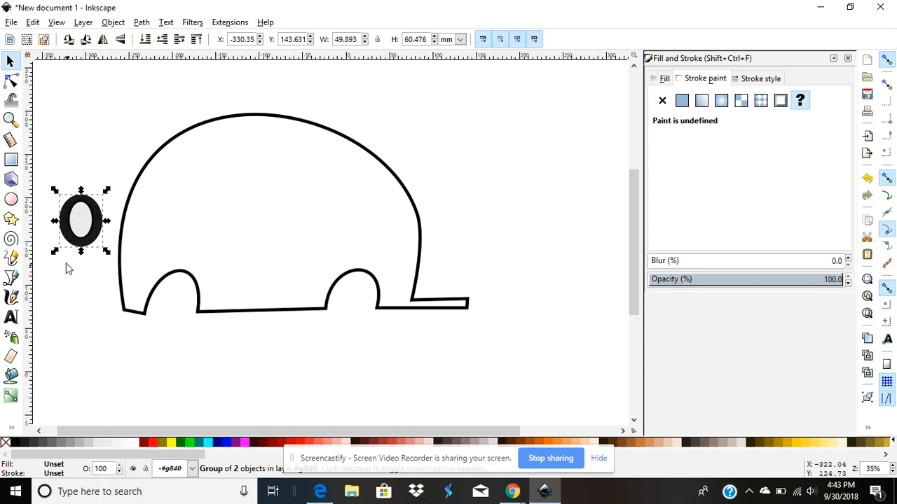
click(101, 202)
drag(107, 189, 38, 250)
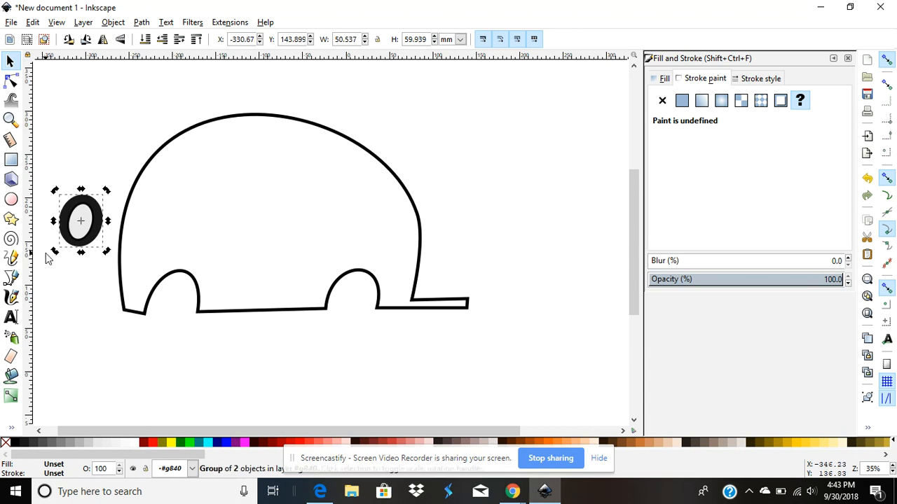
Paste a copy of the tilted wheel and place one wheel in each of the body's wheel arches
key(ctrl+v)
drag(80, 213, 354, 298)
drag(54, 254, 176, 312)
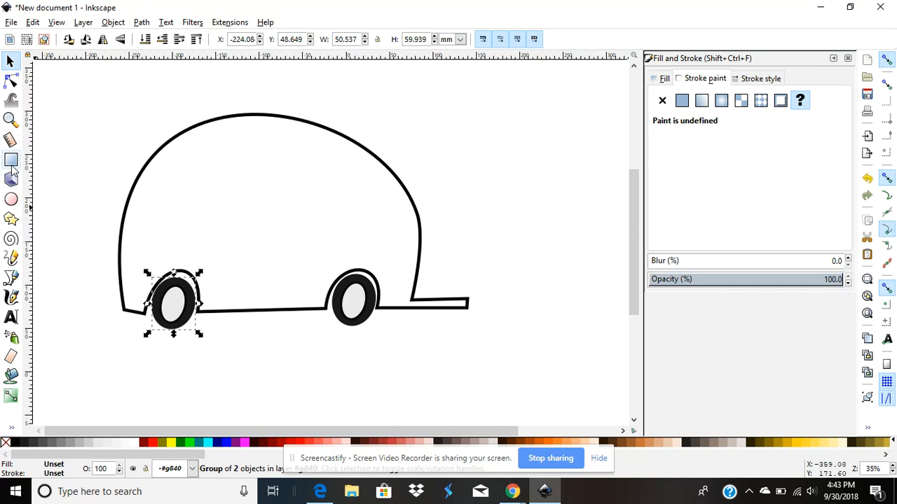
Draw a black-filled rectangle about 30 by 26 mm and place it over the body's lower-left corner
click(10, 160)
mouse_move(92, 286)
mouse_down()
mouse_move(116, 320)
mouse_move(157, 312)
mouse_move(117, 312)
mouse_move(160, 309)
mouse_move(114, 302)
mouse_move(119, 308)
mouse_move(120, 300)
mouse_move(108, 298)
mouse_up()
click(11, 61)
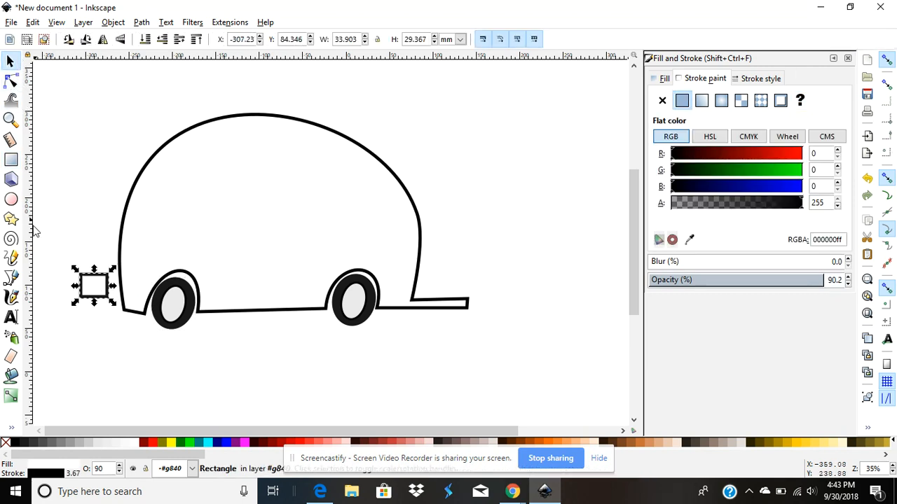
drag(92, 287, 106, 297)
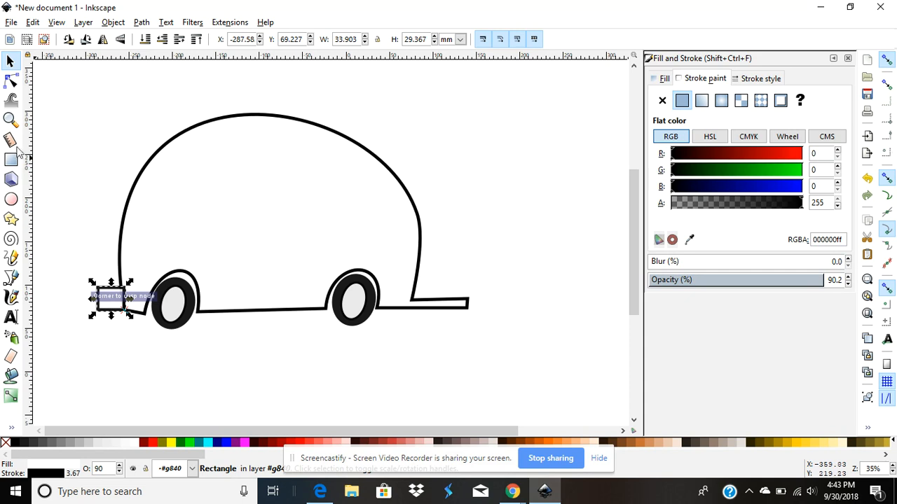
click(18, 443)
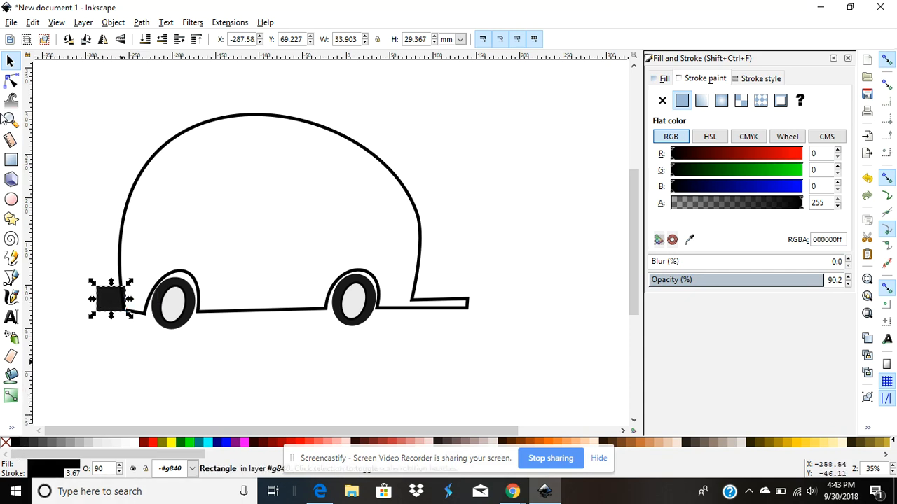
Draw a small black rectangle about 14 by 8 mm and place it on the top edge of the larger black rectangle
click(11, 161)
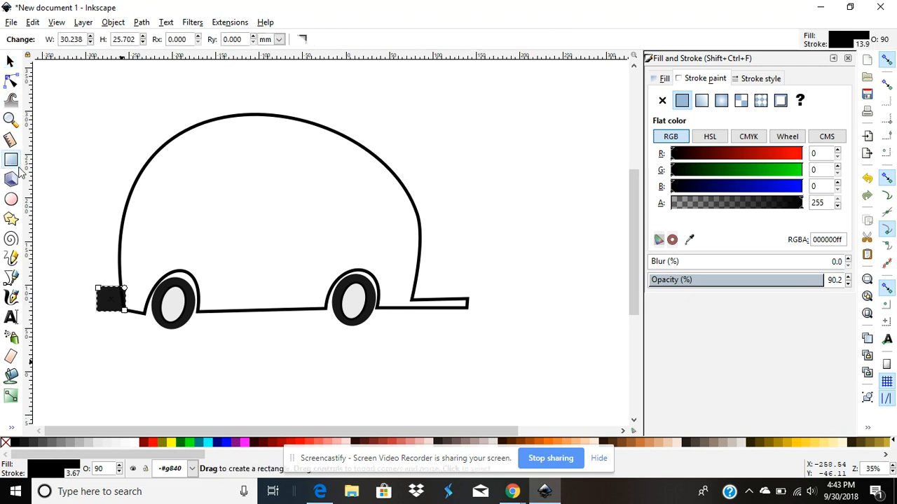
drag(54, 222, 62, 229)
drag(64, 231, 61, 224)
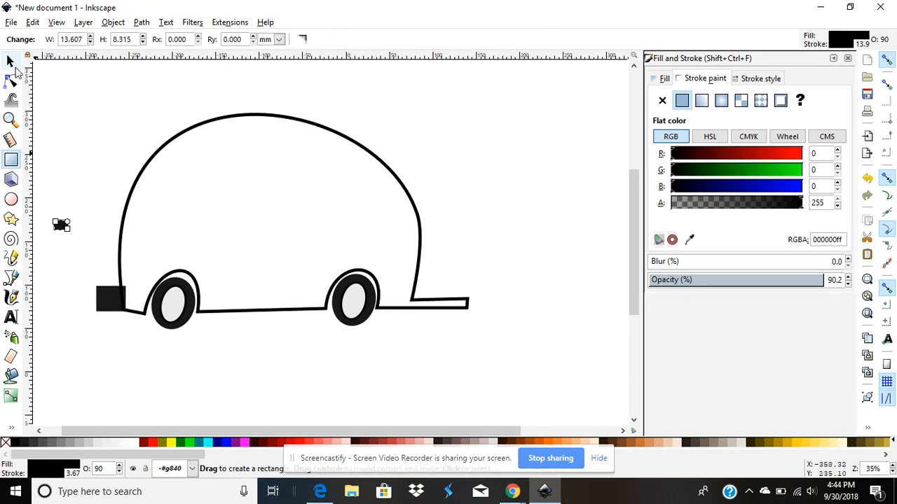
key(s)
drag(68, 231, 115, 286)
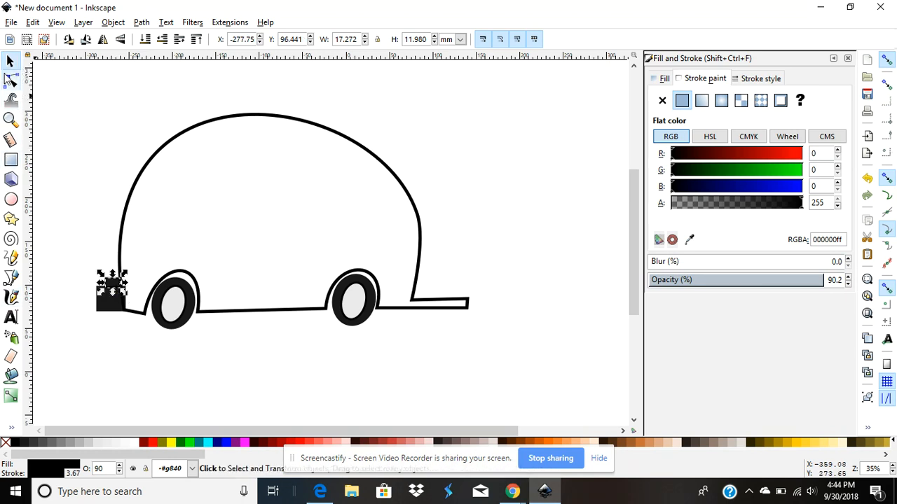
click(41, 131)
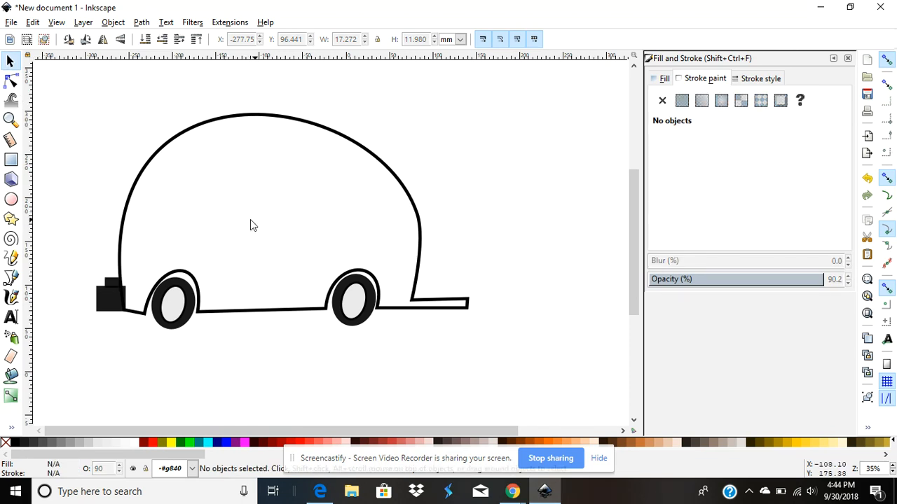
Draw an unfilled door rectangle about 67 by 166 mm in the middle of the body and convert it to a path
click(11, 160)
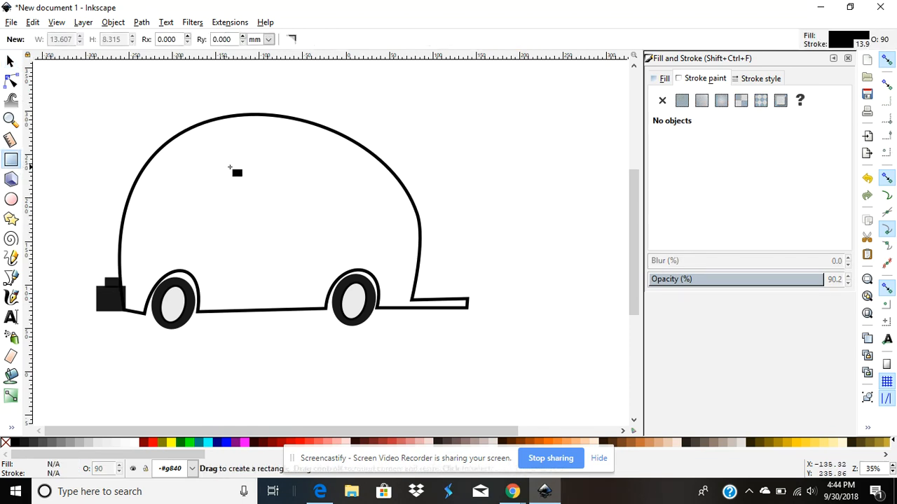
mouse_move(225, 145)
mouse_down()
mouse_move(254, 157)
mouse_move(274, 196)
mouse_move(301, 262)
mouse_move(285, 291)
mouse_up()
click(6, 443)
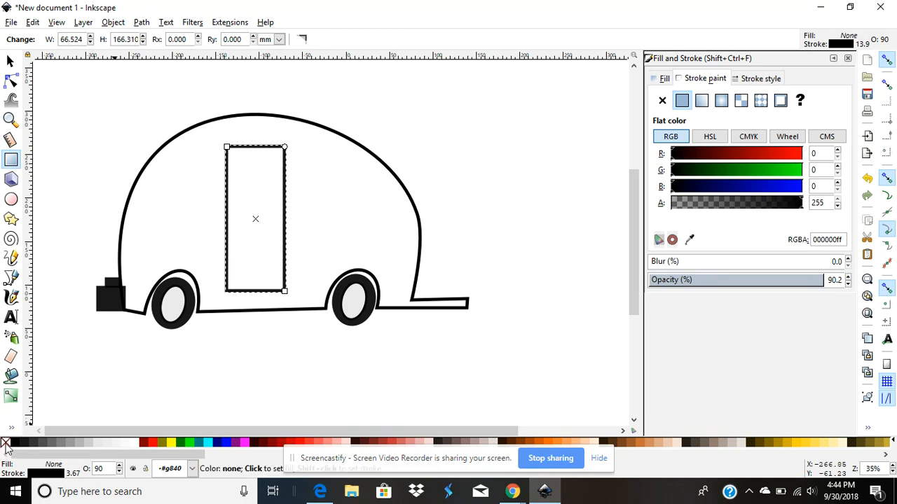
click(149, 23)
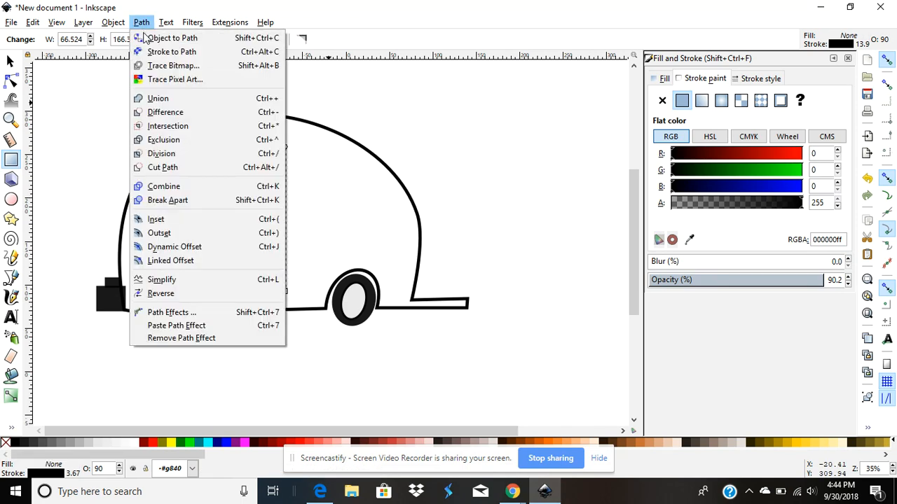
click(148, 39)
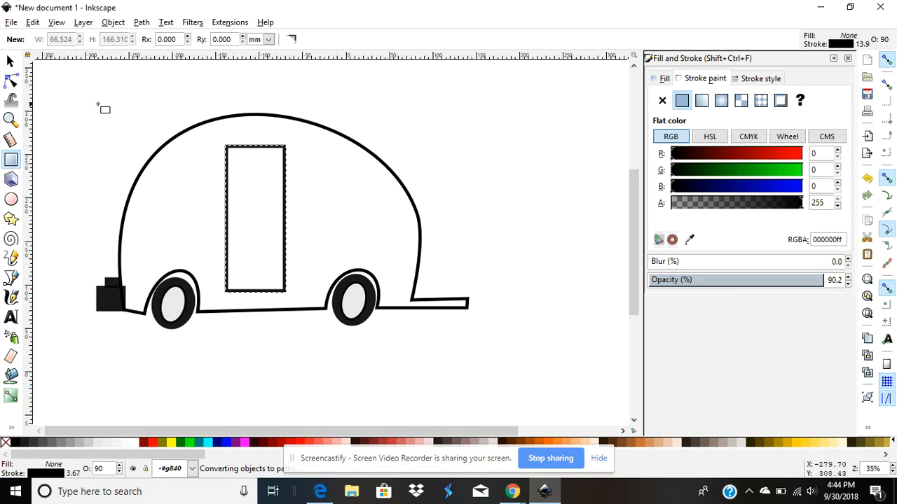
Move the door's two left nodes slightly upward and bend its left edge gently inward
click(10, 81)
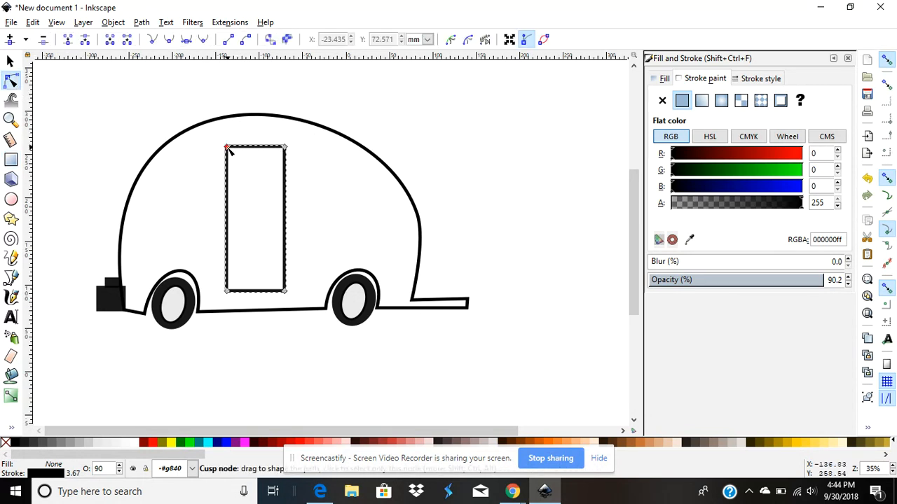
drag(227, 148, 222, 142)
mouse_move(225, 286)
mouse_down()
mouse_move(226, 275)
mouse_move(227, 286)
mouse_up()
mouse_move(225, 241)
mouse_down()
mouse_move(225, 260)
mouse_move(229, 232)
mouse_up()
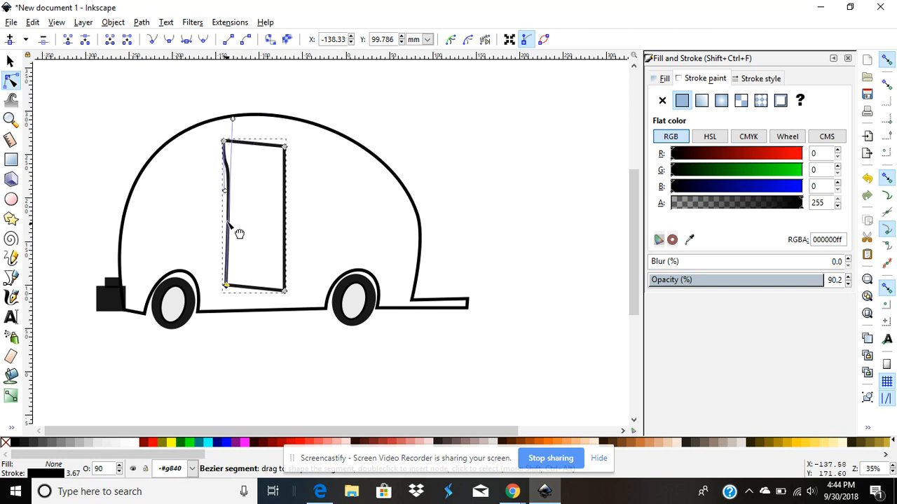
click(232, 204)
drag(242, 195, 243, 223)
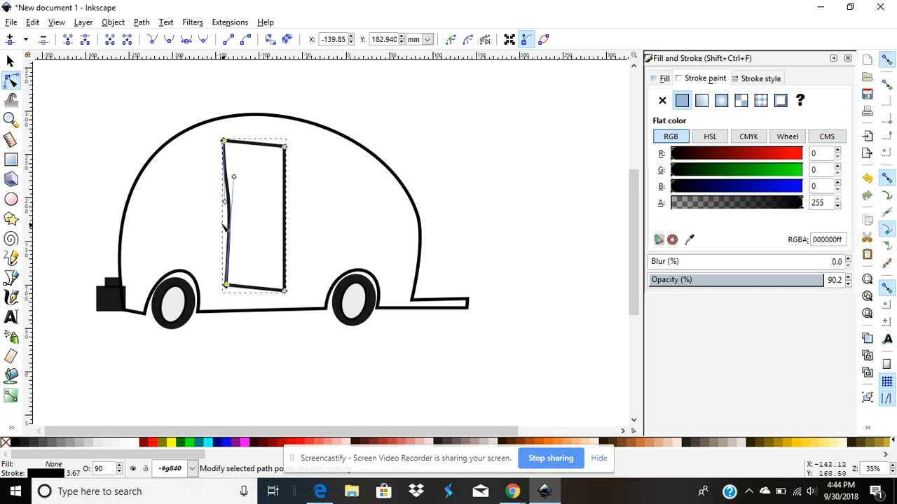
Paste a copy of the door, fill it bright green and align it exactly over the original
click(10, 61)
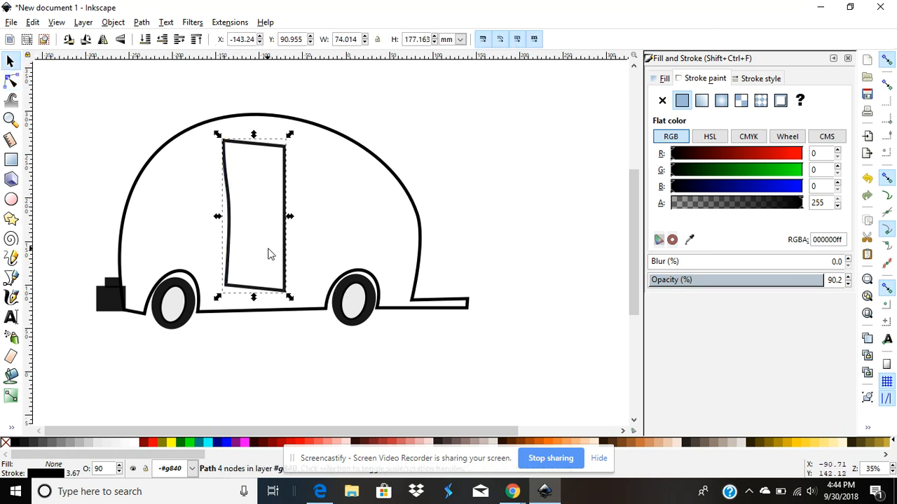
key(ctrl+v)
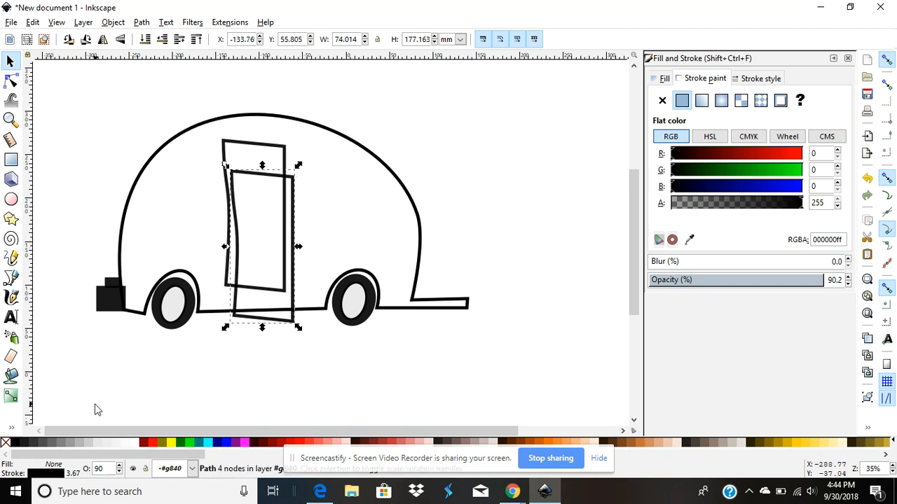
click(188, 444)
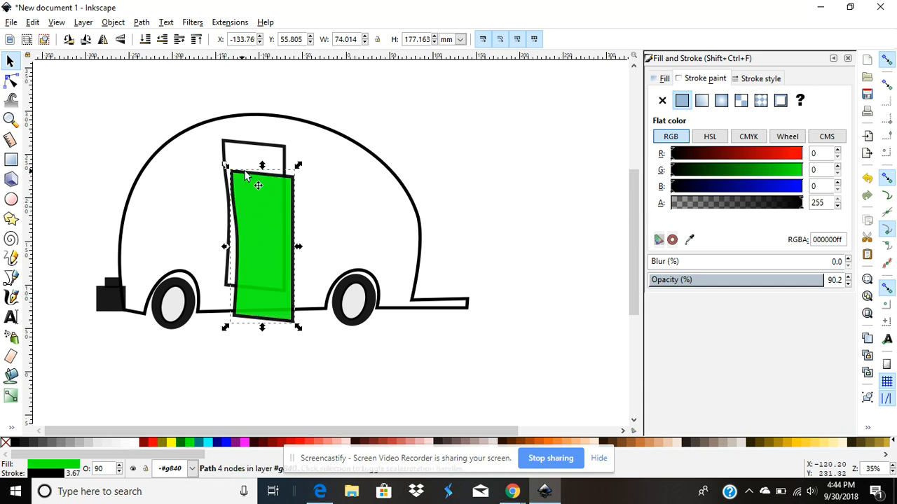
drag(291, 215, 272, 185)
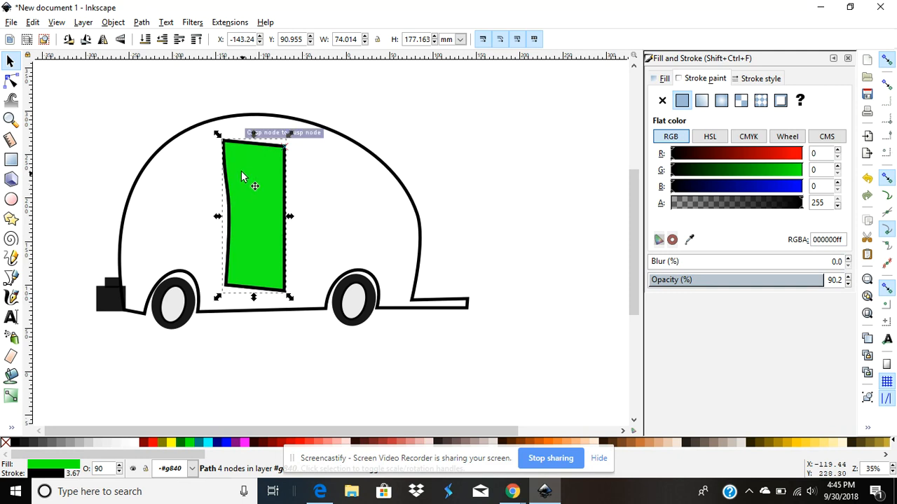
Move the green door's two left nodes inward and down so the panel looks slightly open within the frame
click(17, 83)
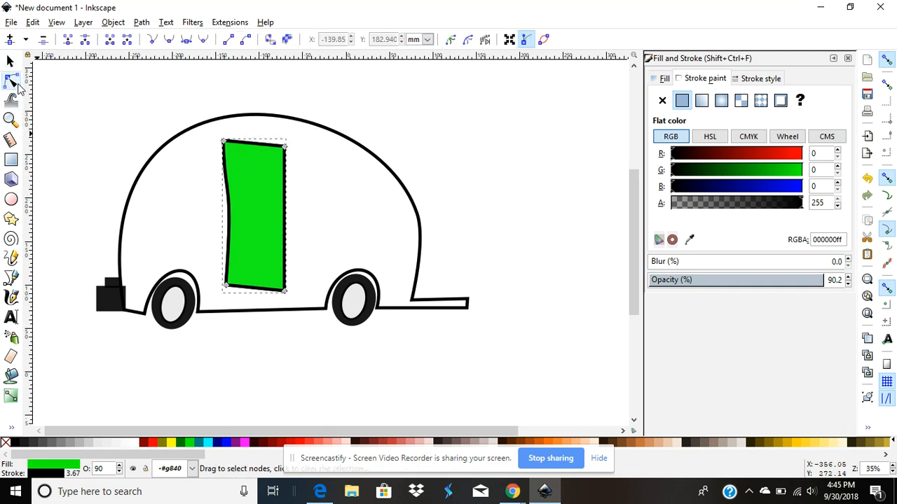
drag(223, 143, 230, 156)
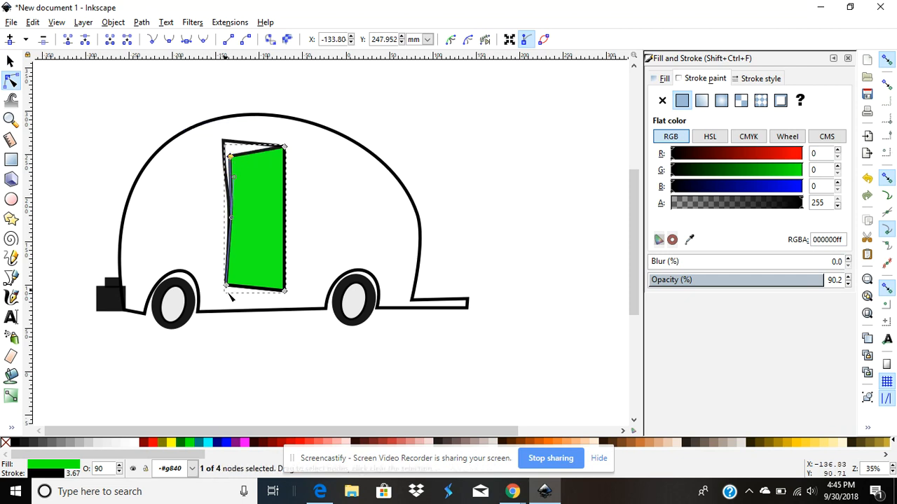
drag(226, 286, 236, 297)
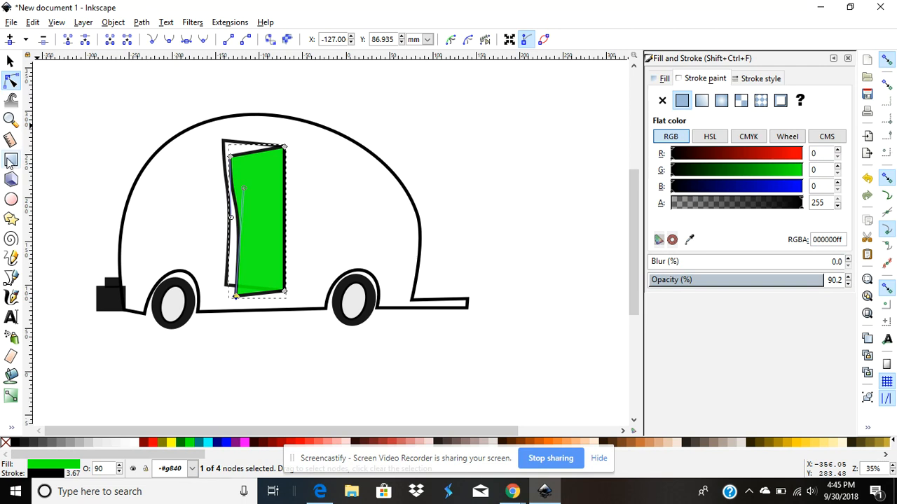
Draw a small black ellipse about 7 by 14 mm as the handle near the green door's free edge
click(10, 199)
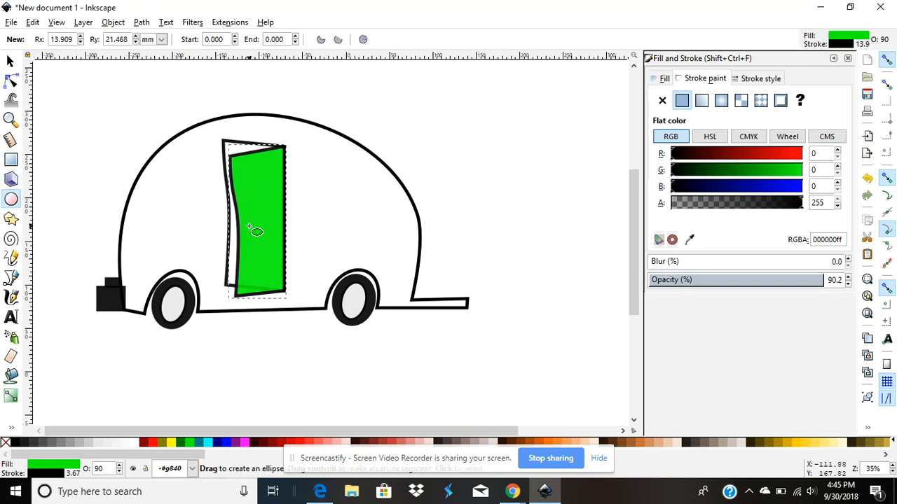
click(16, 444)
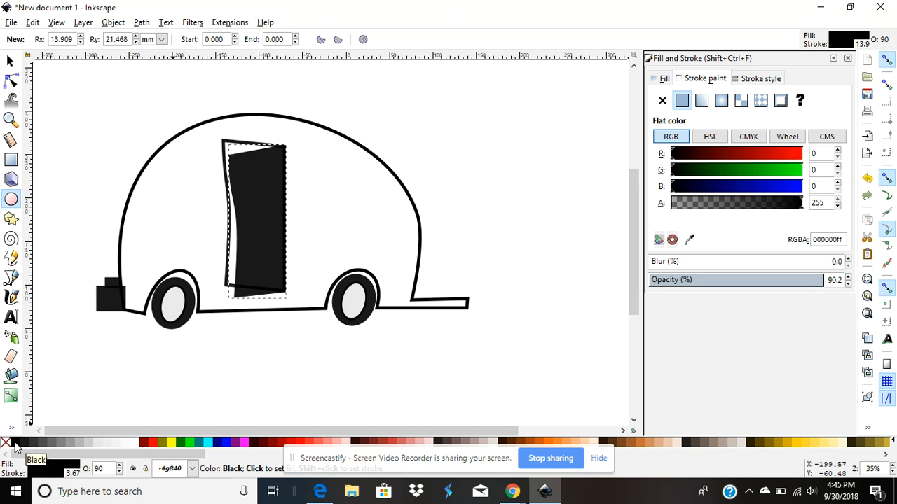
key(ctrl+z)
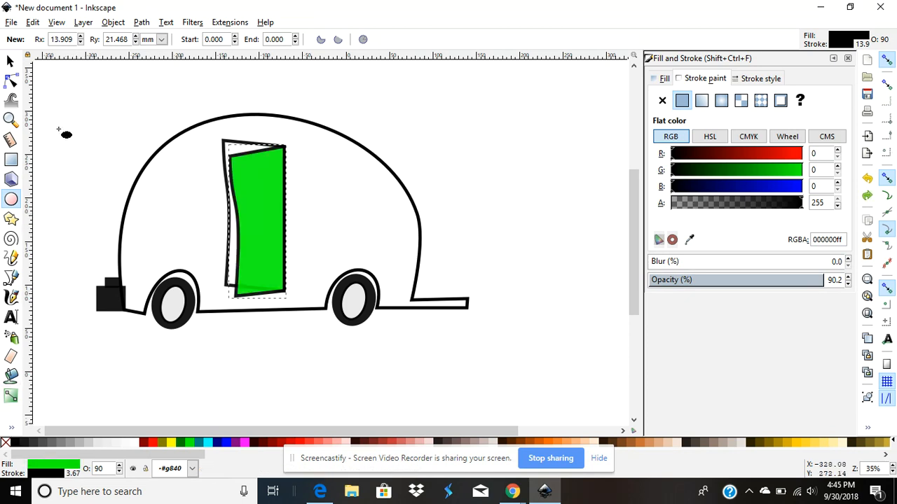
click(11, 61)
click(117, 168)
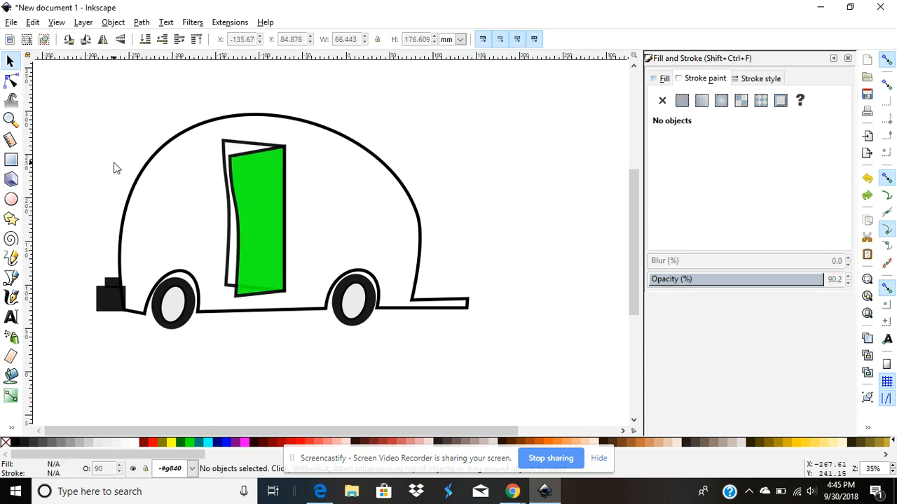
click(10, 199)
mouse_move(49, 174)
mouse_down()
mouse_move(60, 190)
mouse_move(200, 231)
mouse_move(251, 238)
mouse_move(253, 215)
mouse_up()
click(11, 62)
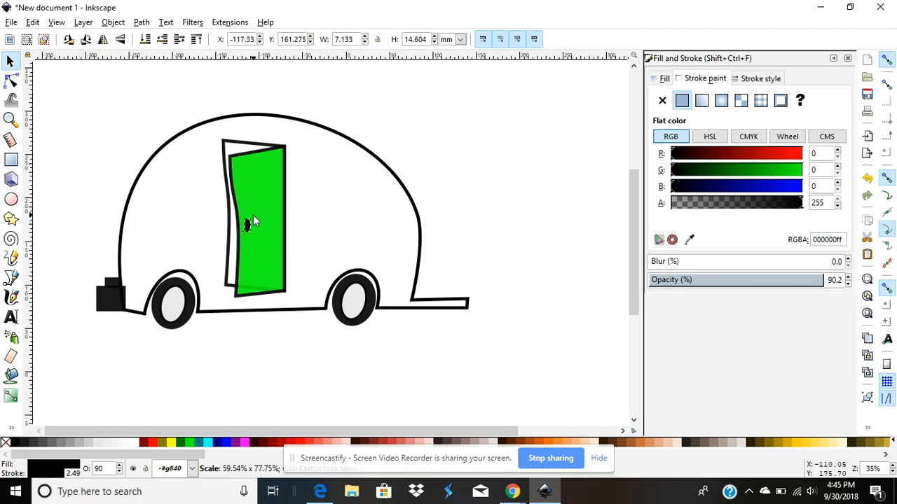
click(143, 217)
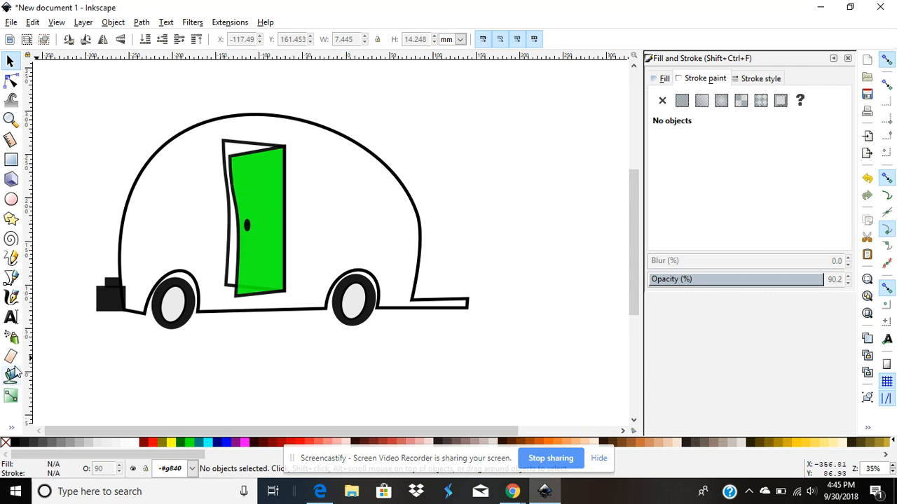
Try to fill the gap between the green door and its frame with olive using the Paint Bucket, then undo the fills
click(11, 356)
click(13, 376)
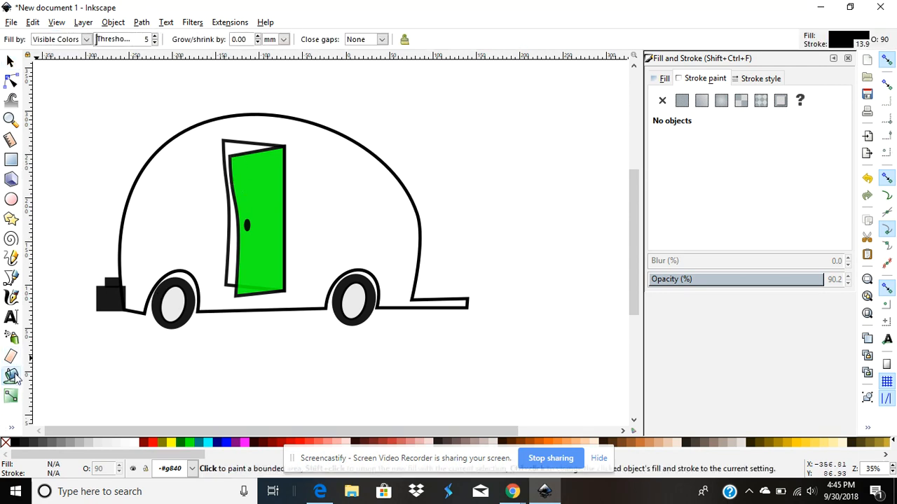
click(165, 444)
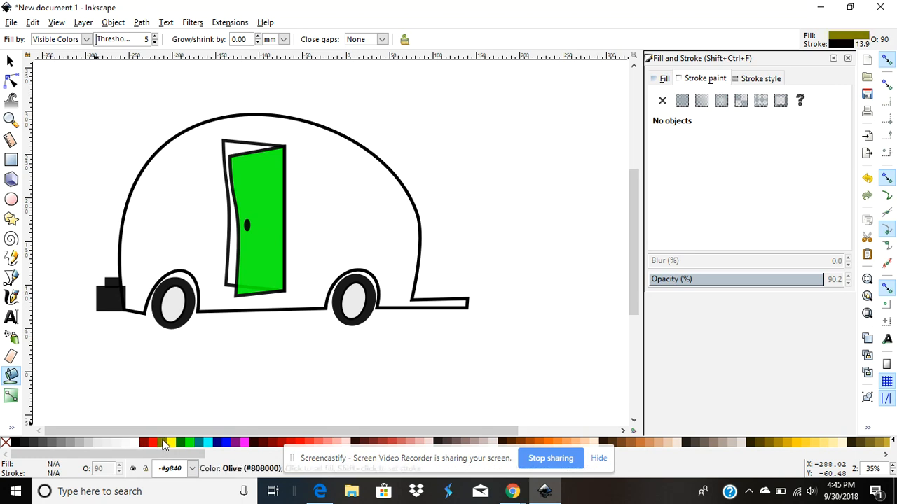
click(237, 252)
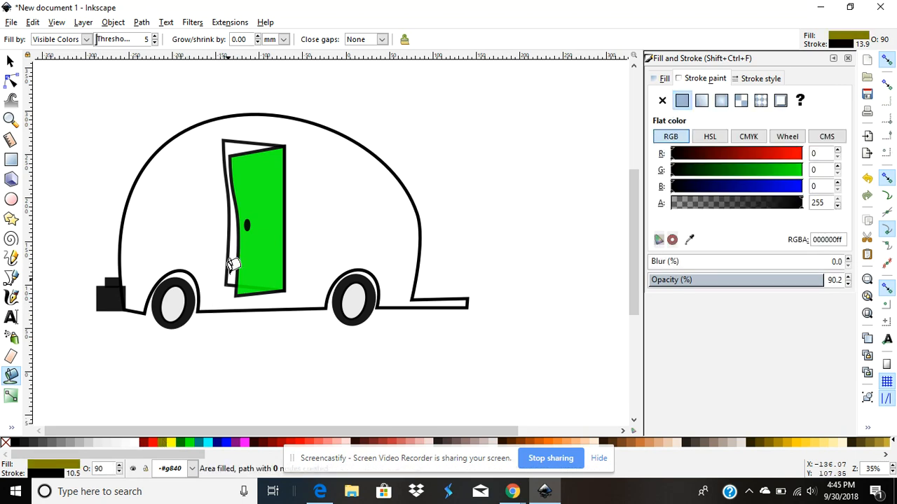
click(235, 220)
click(234, 215)
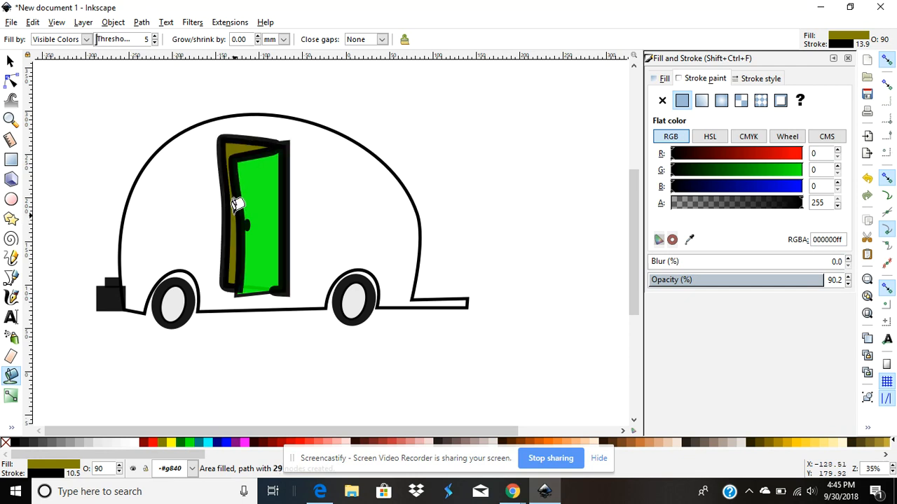
key(ctrl+z)
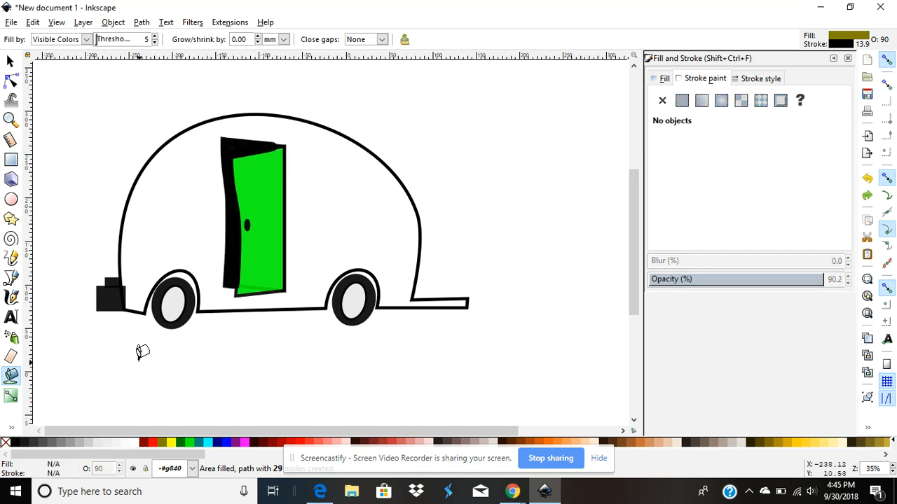
key(ctrl+z)
key(ctrl+z)
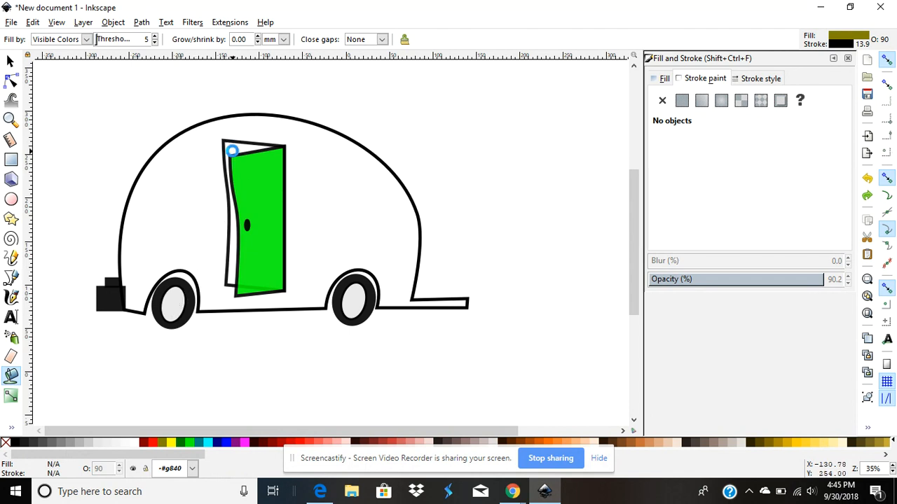
click(233, 144)
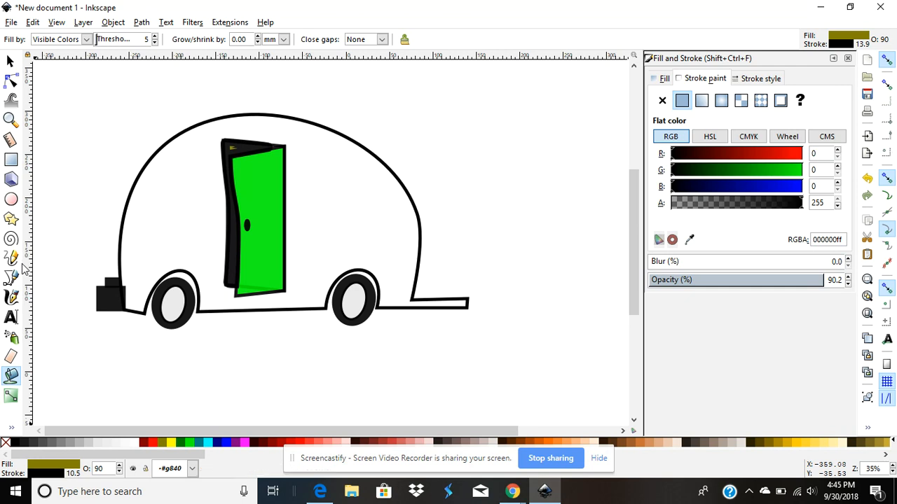
key(ctrl+z)
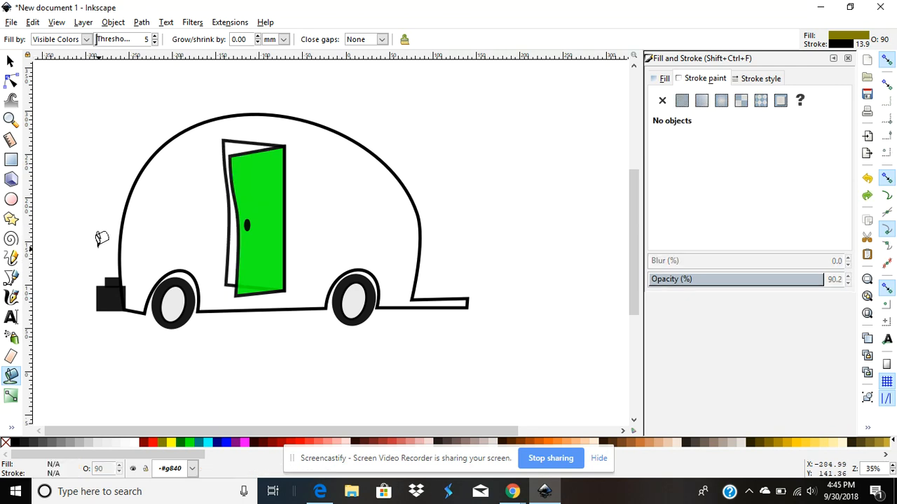
Bucket-fill the narrow gap between the green door and its frame with olive at a closer view
ctrl+scroll(290, 296, up, 2)
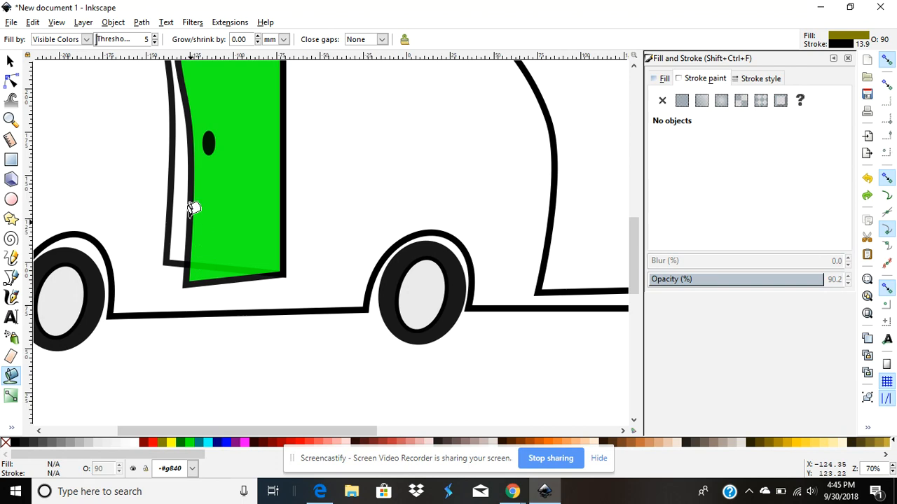
click(183, 188)
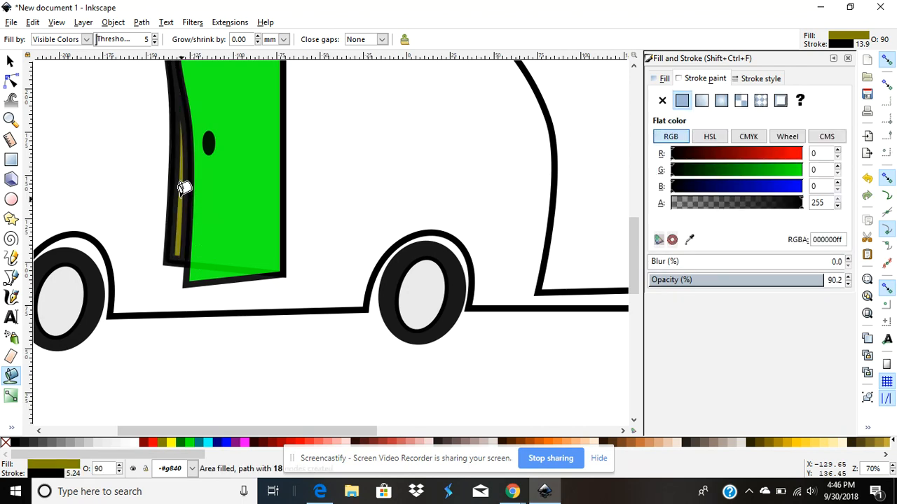
scroll(190, 273, up, 5)
ctrl+scroll(189, 272, down, 2)
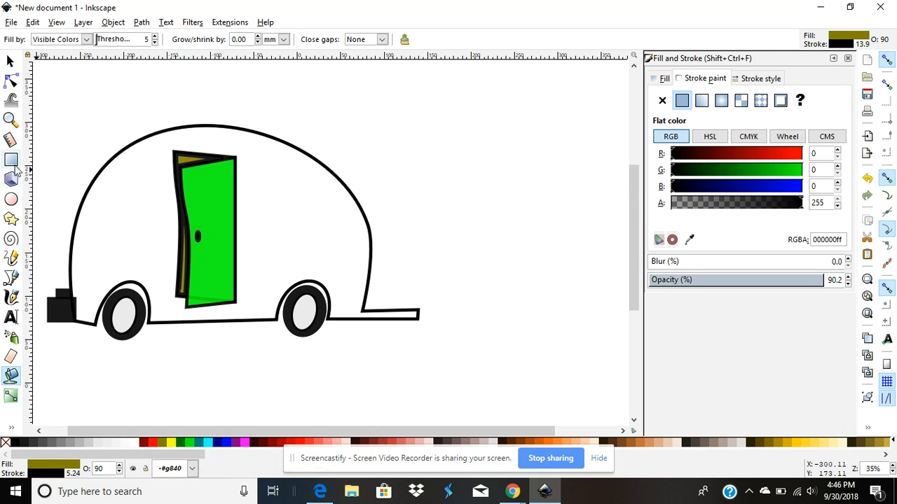
Recolour the door gap yellow and draw a yellow window rectangle about 54 by 60 mm on the body, right of the door
click(10, 61)
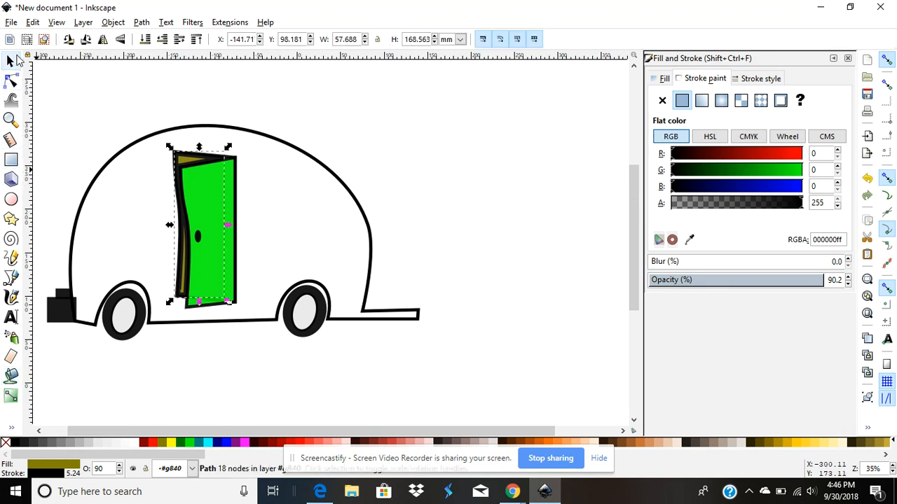
click(10, 160)
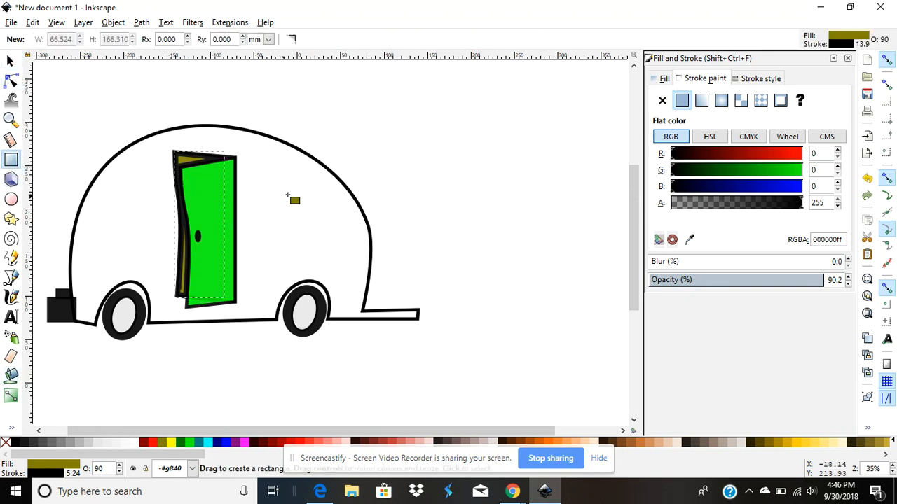
click(171, 443)
drag(264, 184, 314, 236)
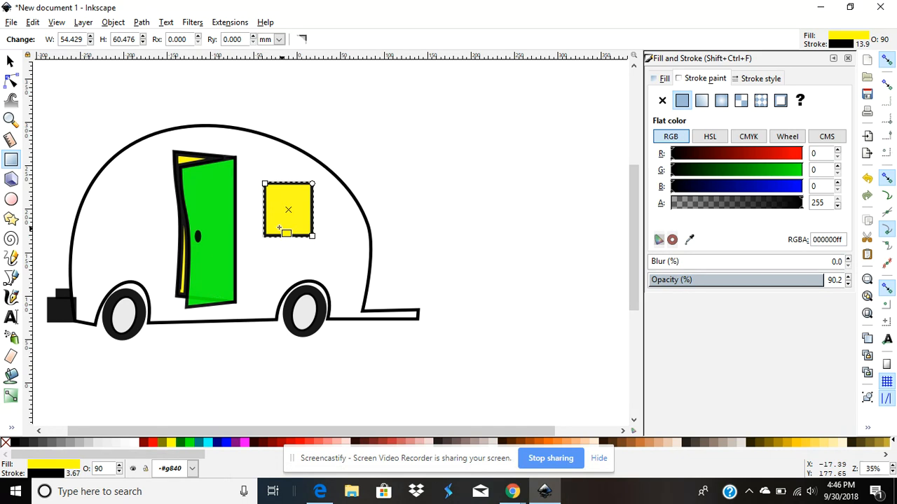
Convert the yellow window to a path and bend its top and left edges inward
click(140, 23)
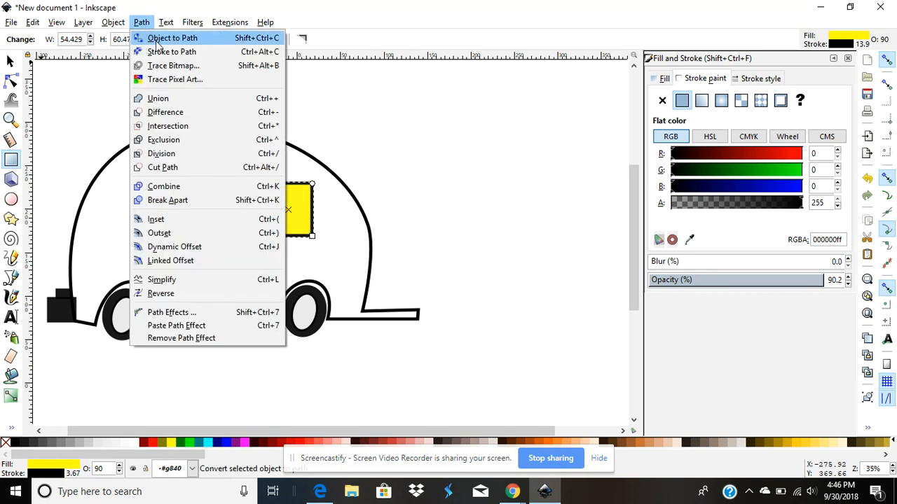
click(162, 35)
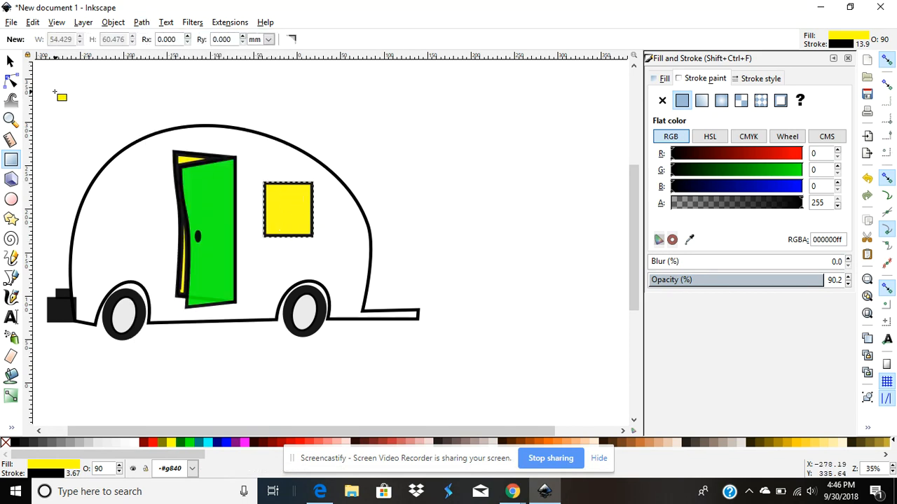
click(11, 81)
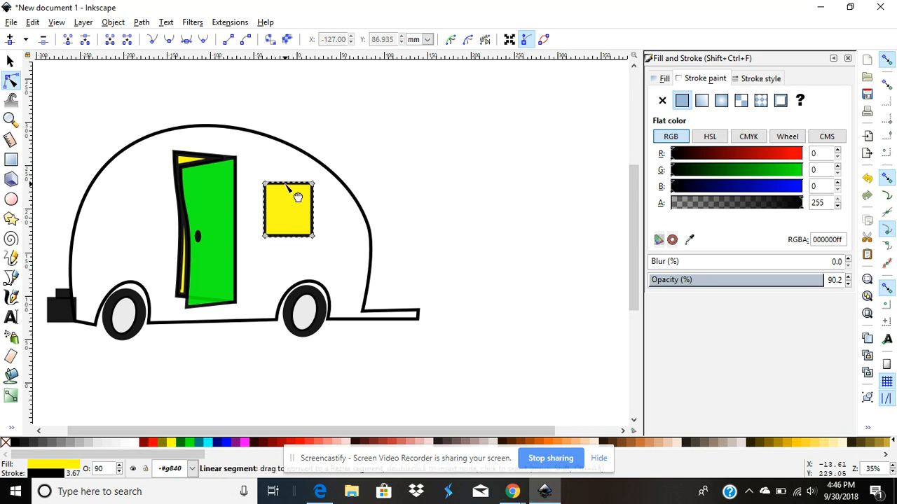
drag(290, 183, 290, 189)
drag(275, 224, 284, 226)
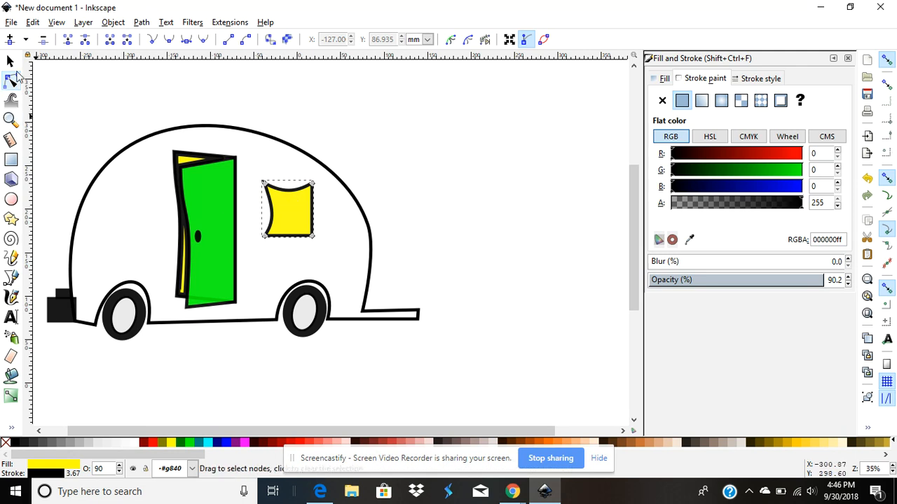
Draw a vertical divider down the middle of the window with the Pen tool, using the Triangle in shape
click(9, 280)
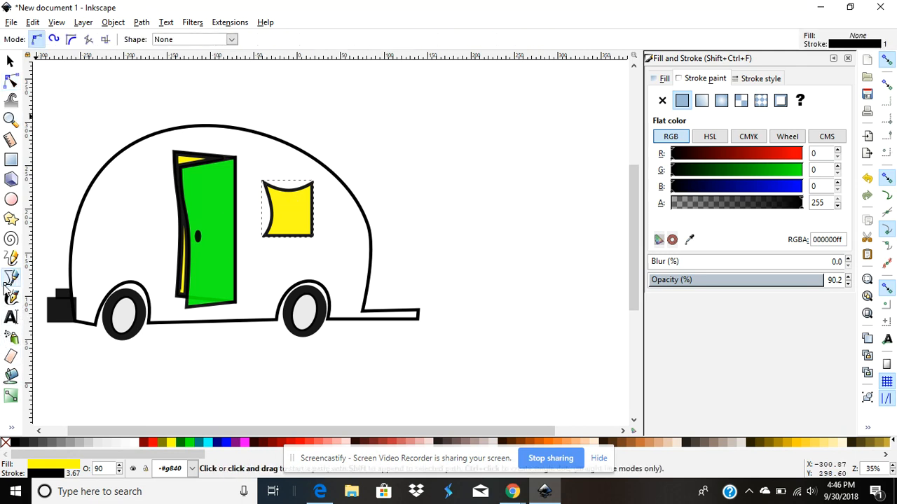
click(10, 61)
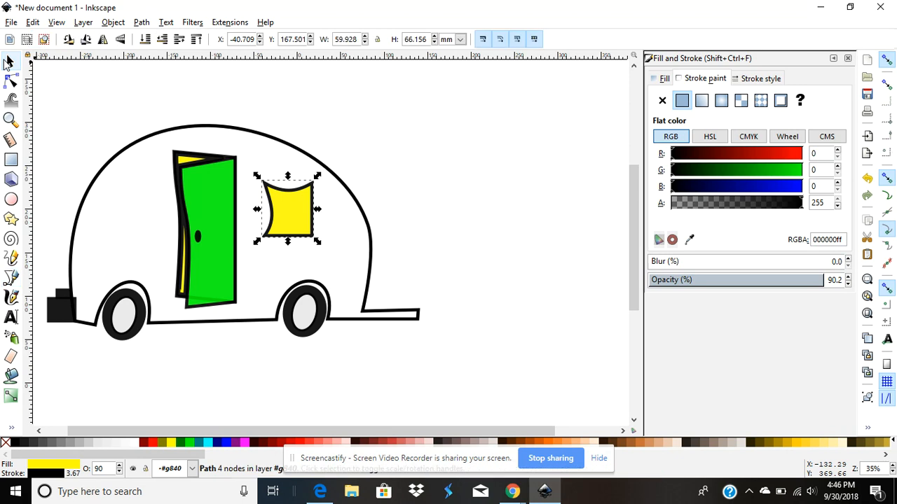
click(10, 279)
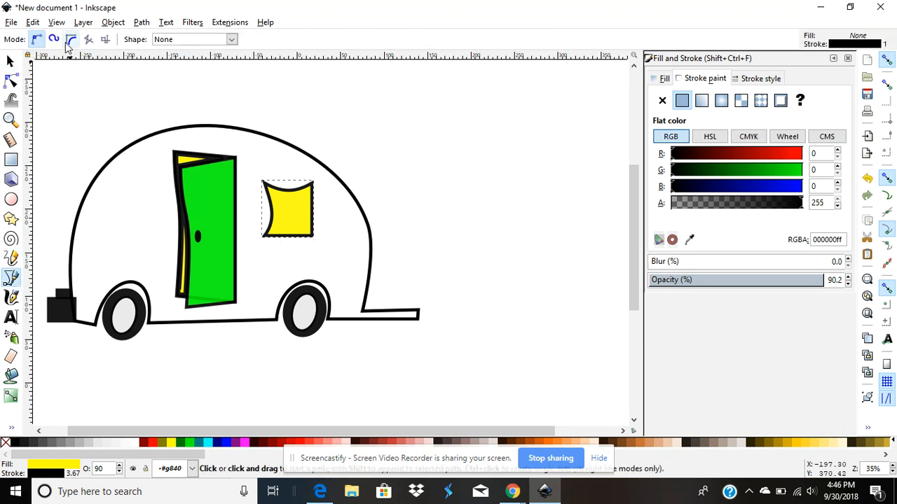
click(182, 42)
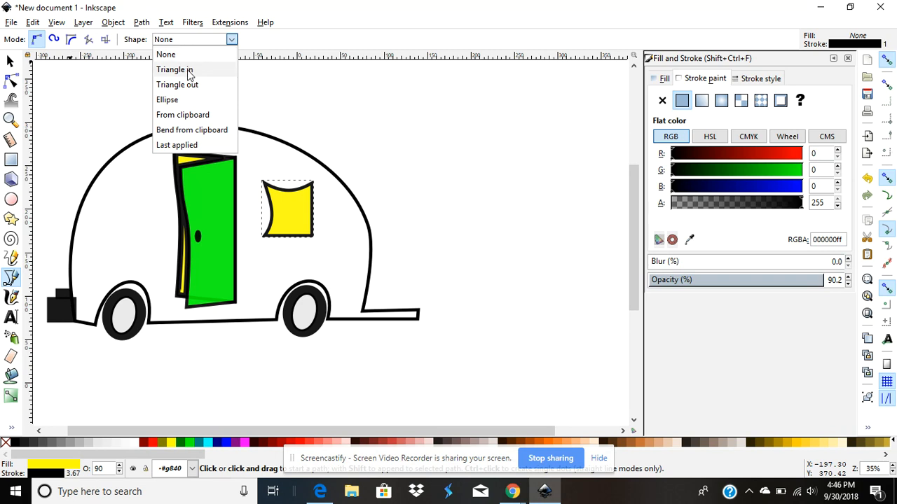
click(180, 68)
click(288, 192)
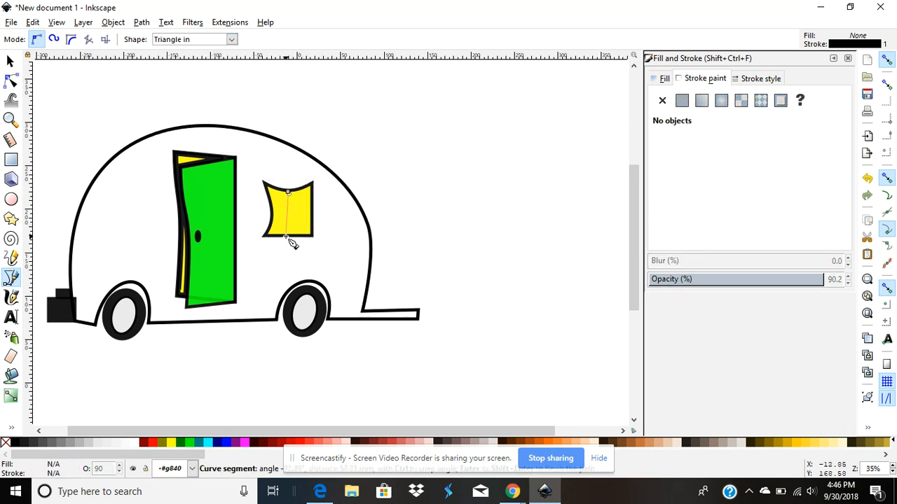
ctrl+scroll(287, 234, up, 2)
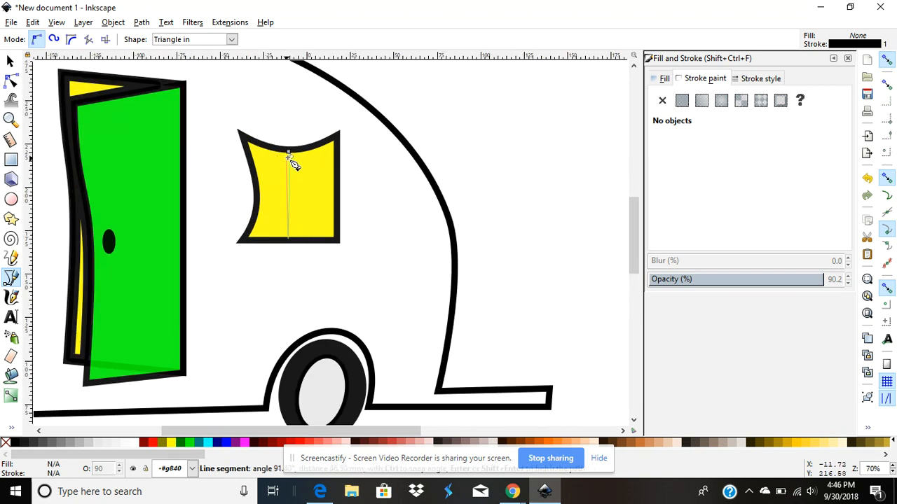
double_click(290, 240)
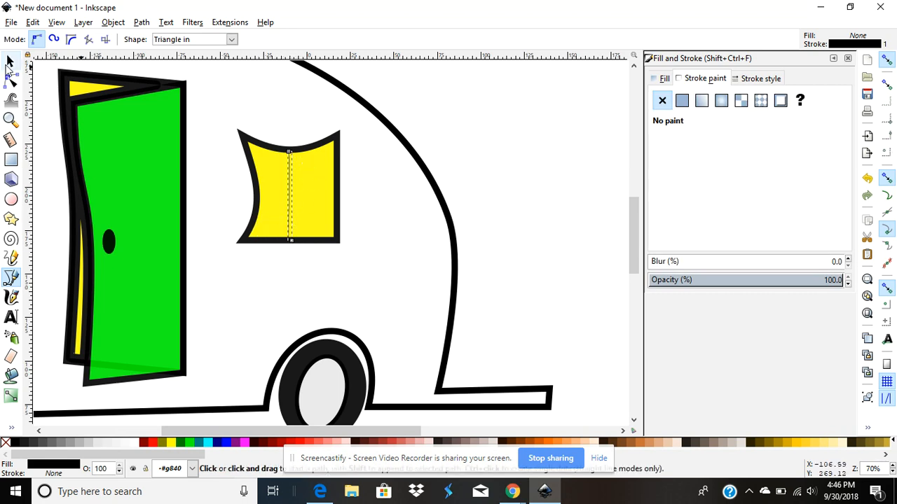
Widen the window divider's stroke at its upper end and bend the line gently to the right
click(10, 82)
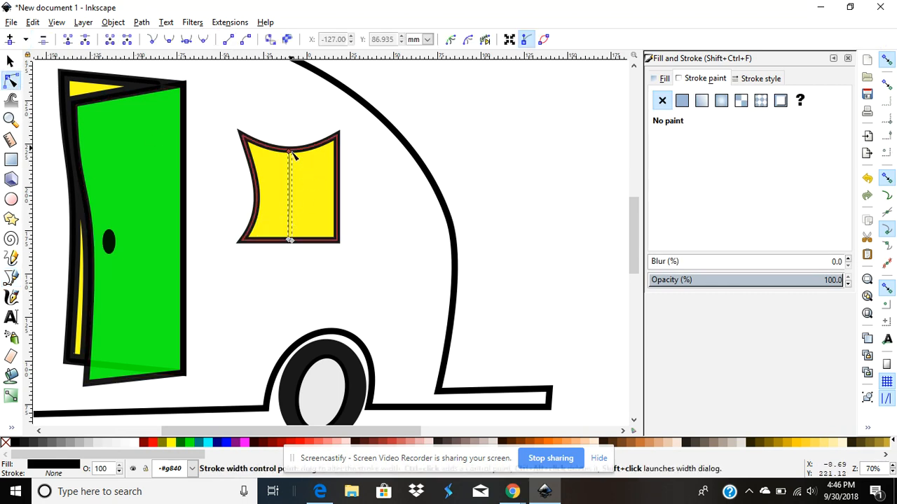
drag(293, 153, 288, 151)
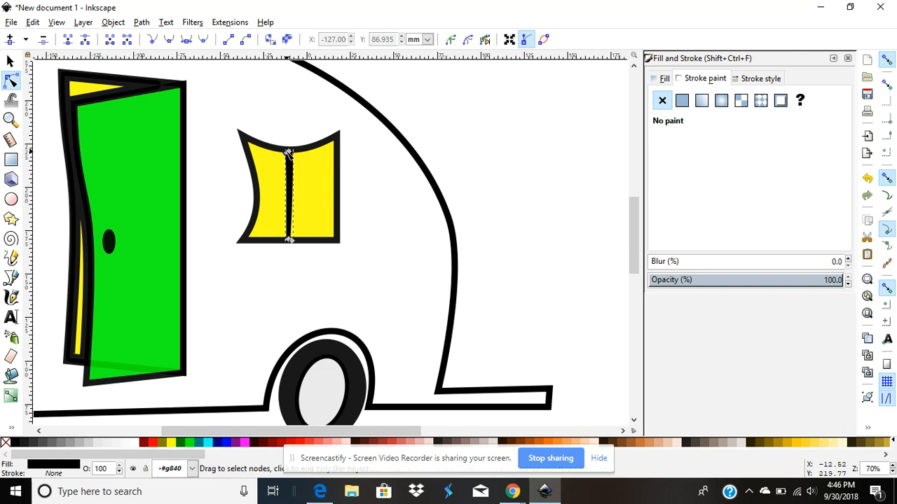
drag(292, 193, 301, 197)
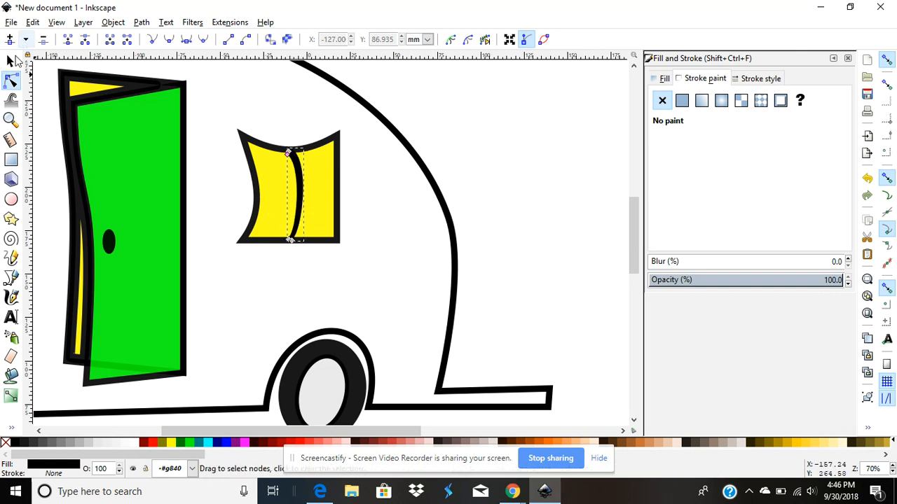
click(11, 62)
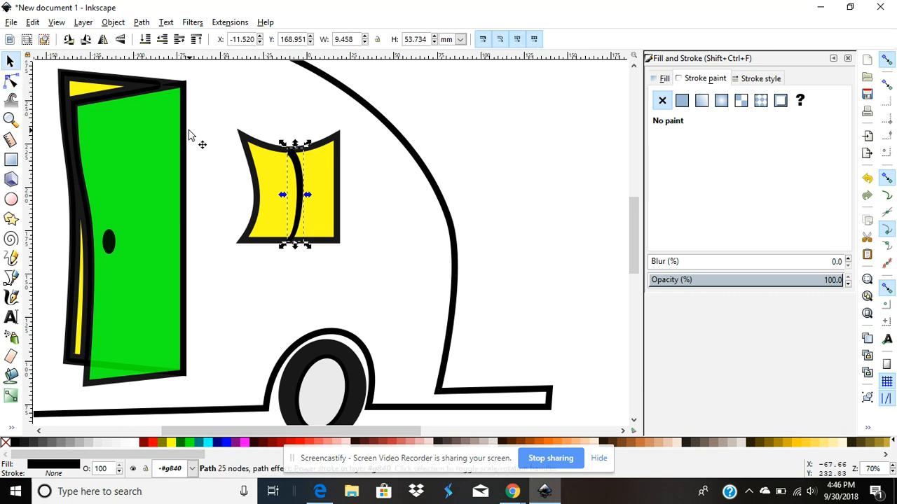
Paste a copy of the window divider, rotate it horizontal, and fit it across the window at about 46 mm wide
key(ctrl+v)
click(213, 139)
drag(204, 85, 297, 204)
click(241, 198)
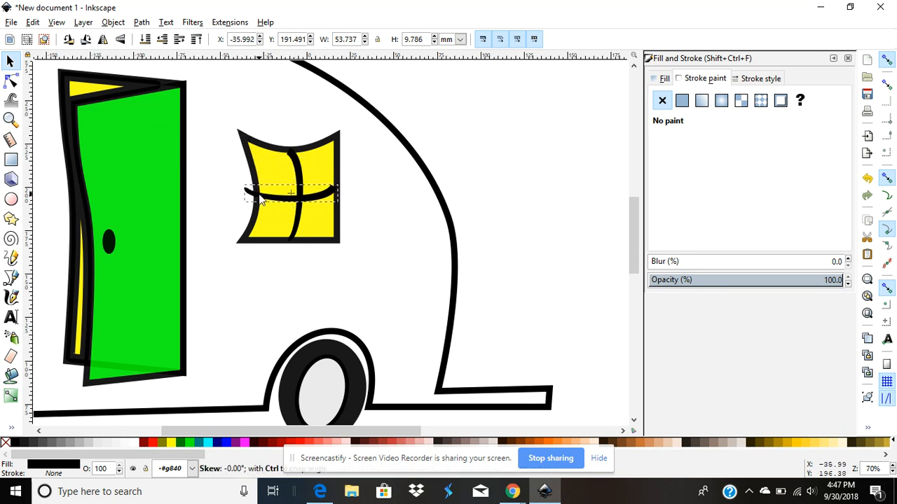
drag(241, 198, 254, 198)
click(234, 152)
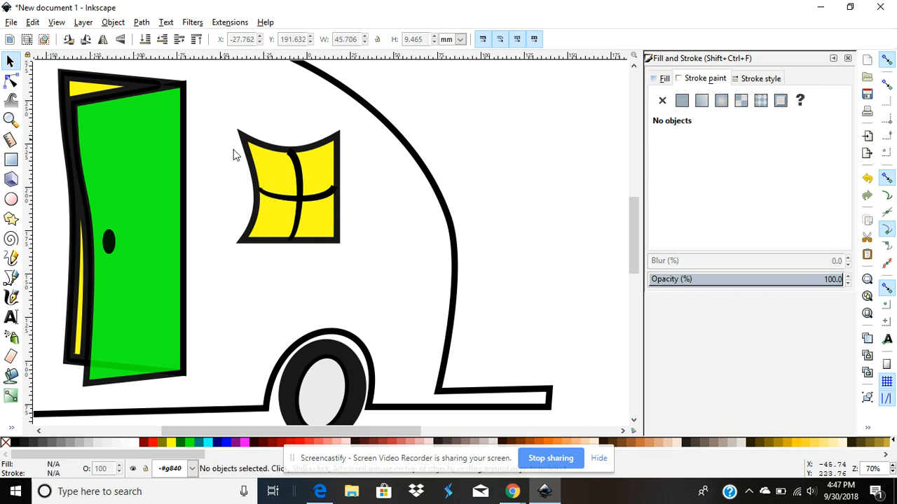
click(300, 177)
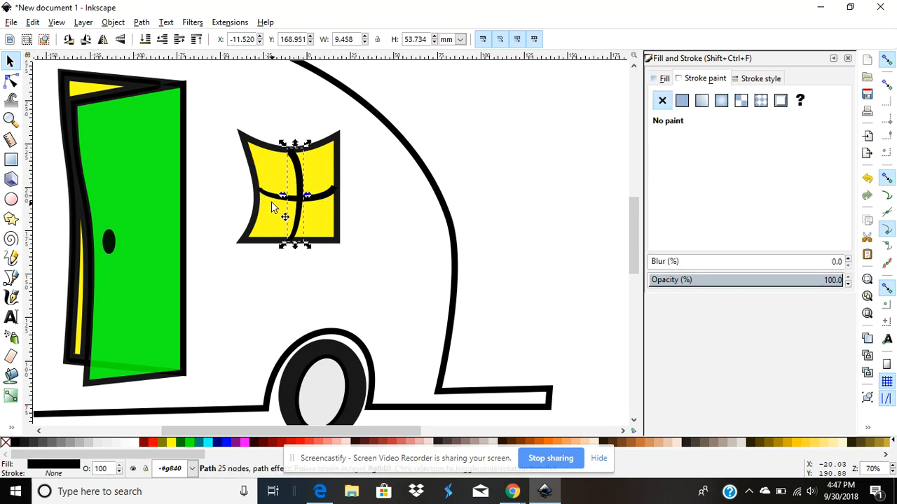
click(278, 199)
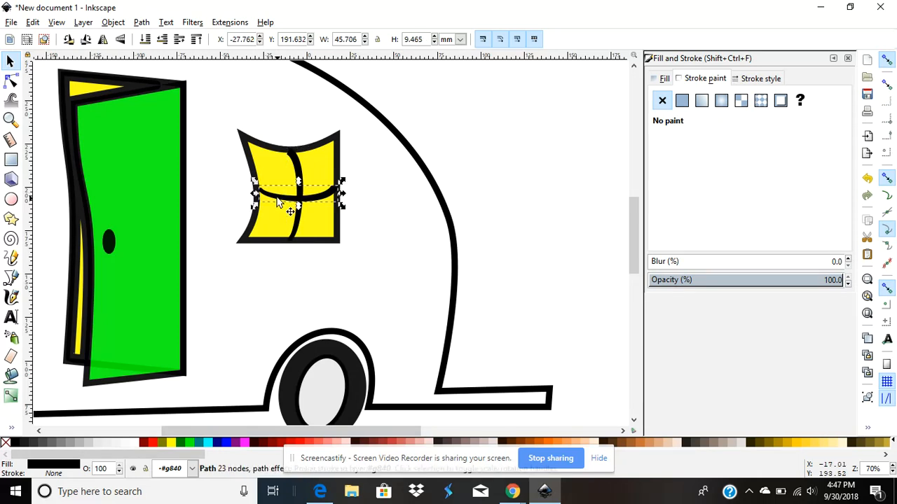
shift+click(299, 172)
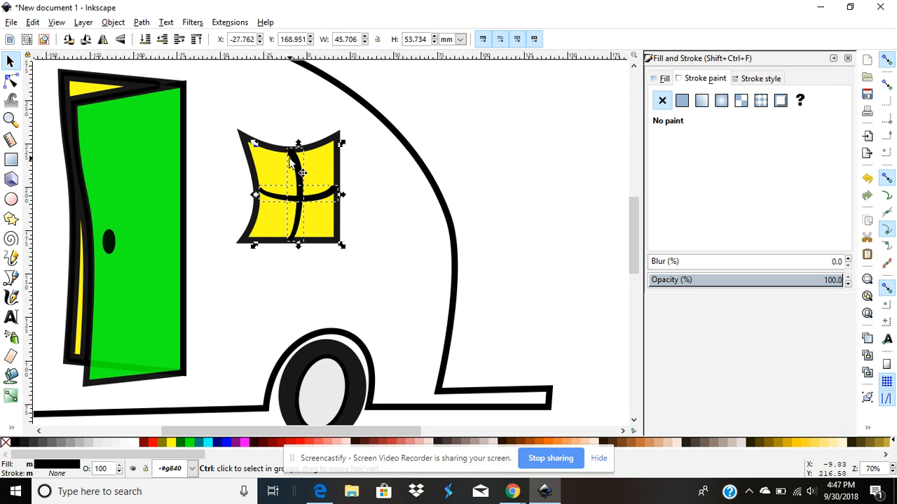
key(ctrl+v)
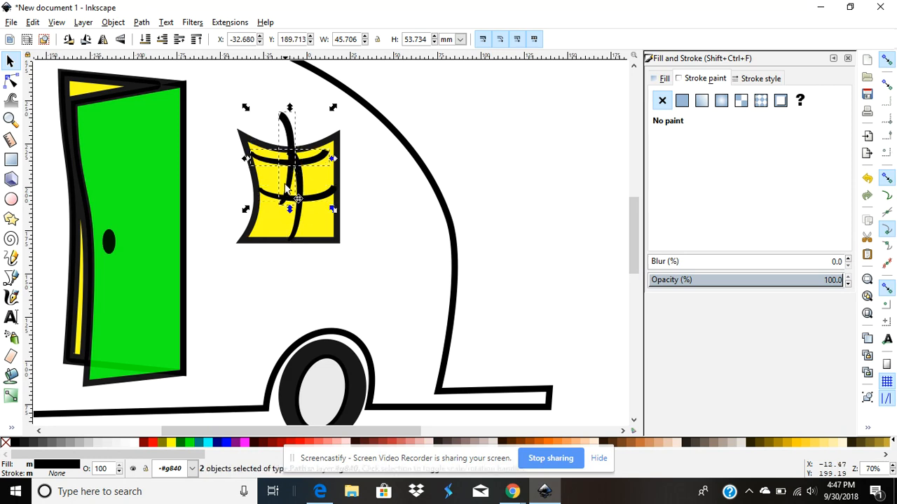
drag(295, 162, 92, 201)
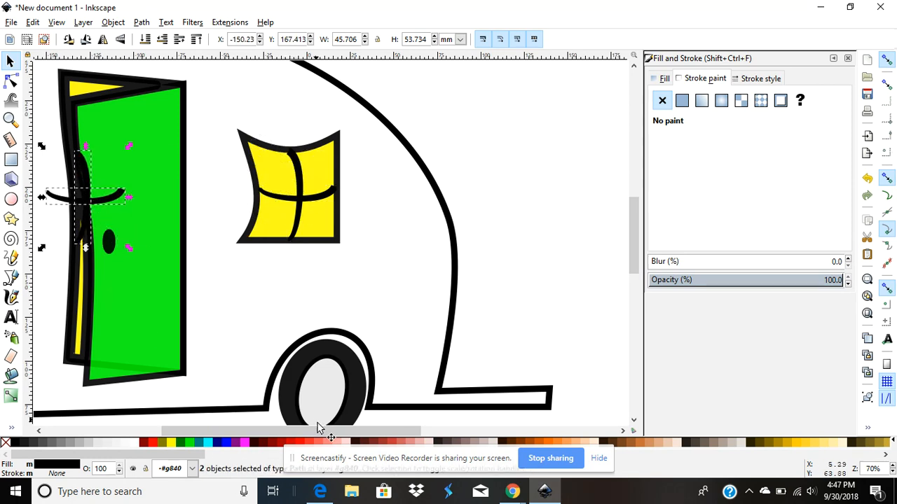
drag(312, 432, 210, 431)
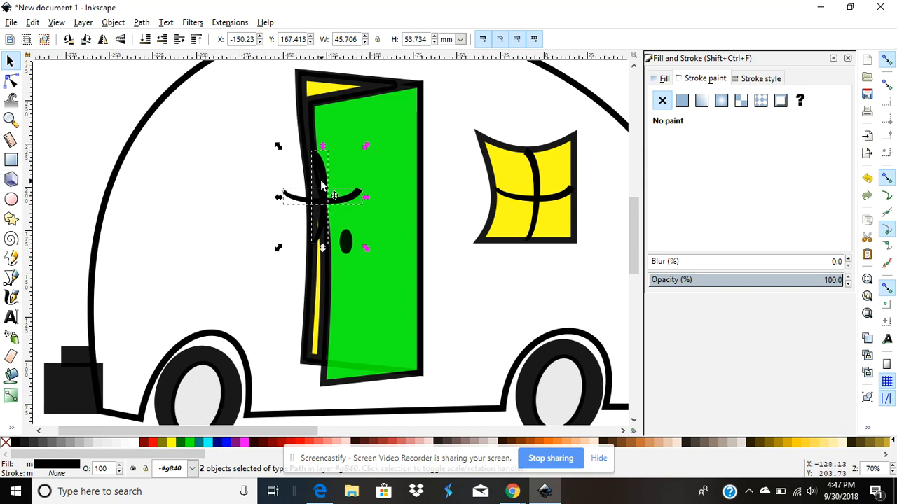
key(Delete)
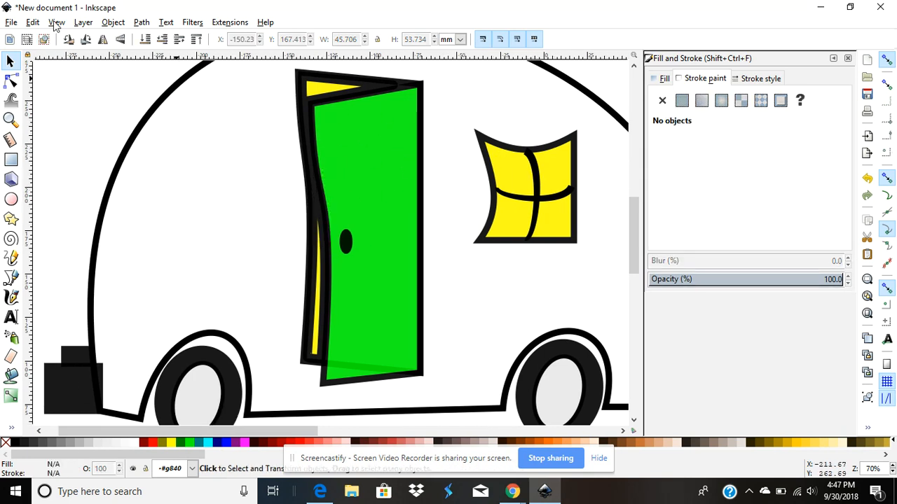
Duplicate the window with both its dividers and place the copy on the body, left of the door
drag(443, 109, 599, 248)
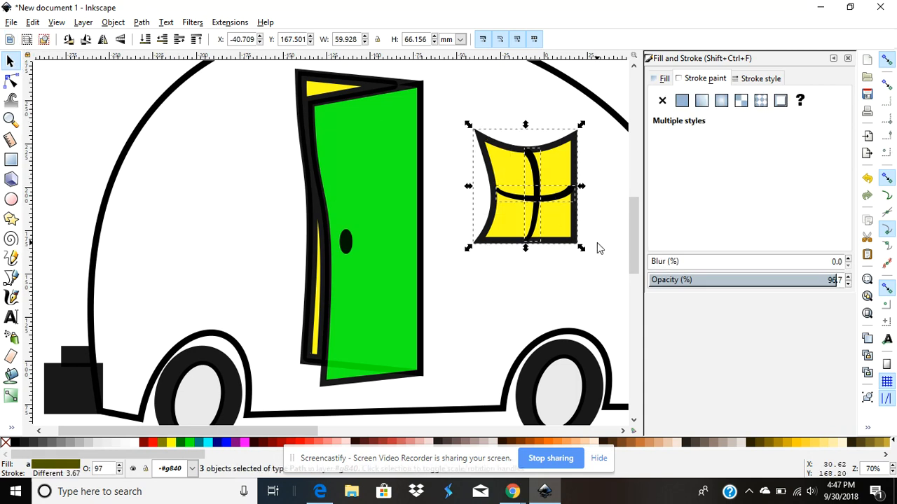
key(ctrl+c)
key(ctrl+v)
drag(573, 218, 226, 206)
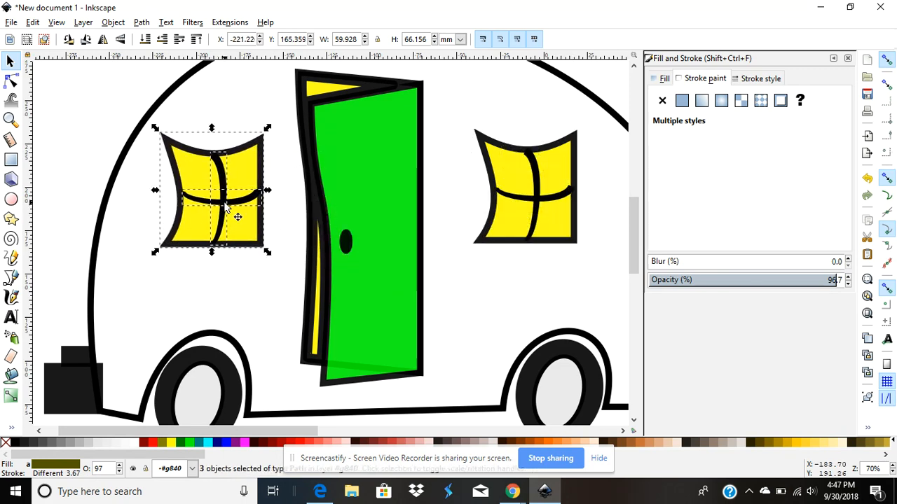
Reshape the left window by bending its top edge and both dividers into gentle S-curves
click(11, 82)
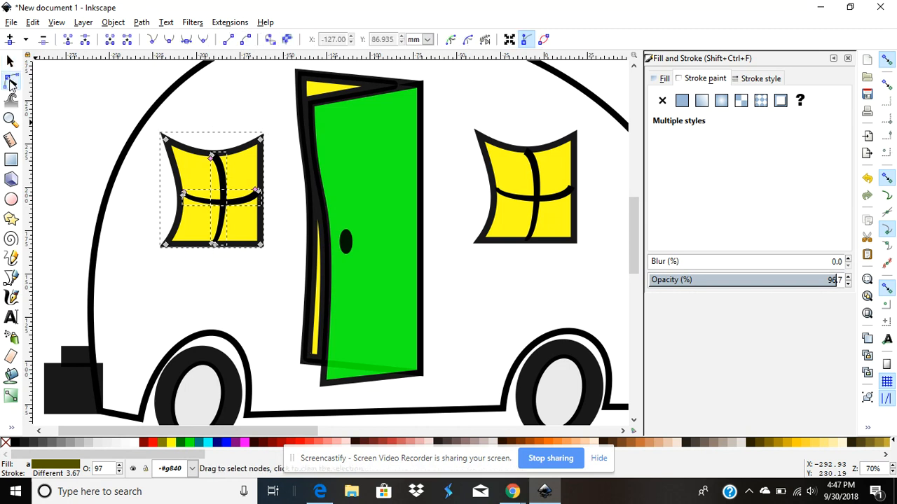
drag(234, 149, 208, 188)
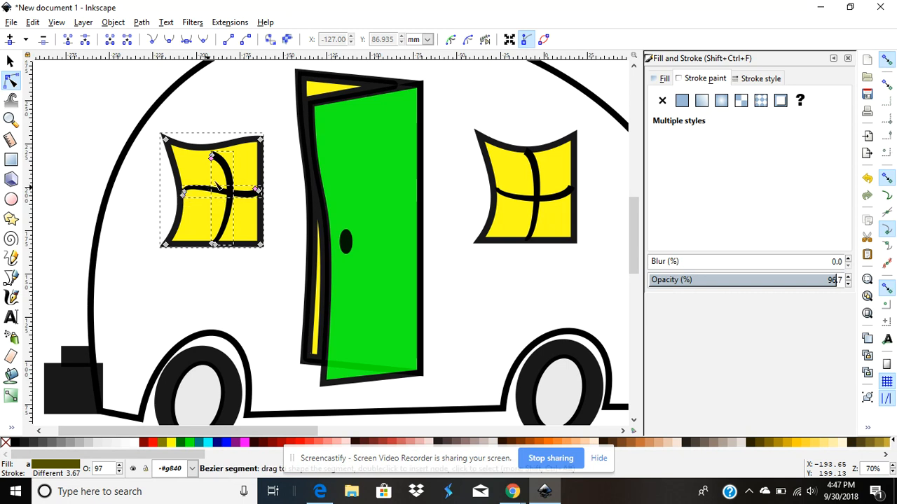
drag(240, 224, 230, 222)
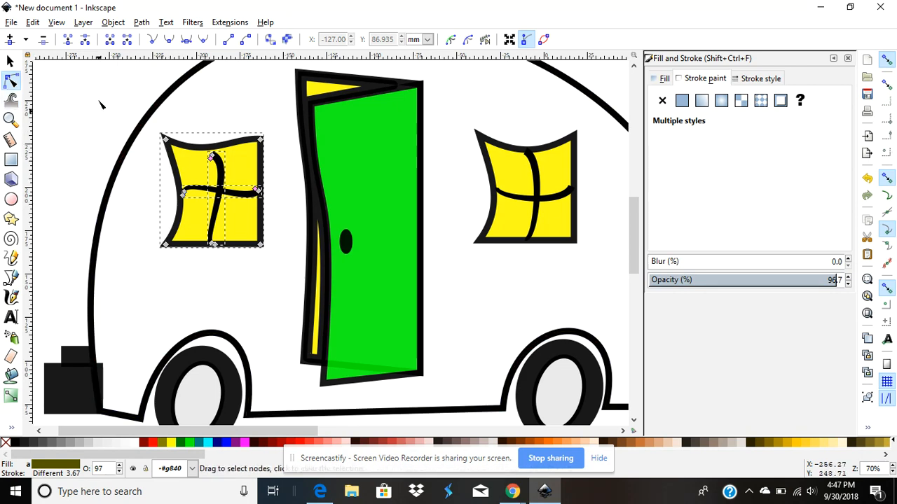
click(10, 61)
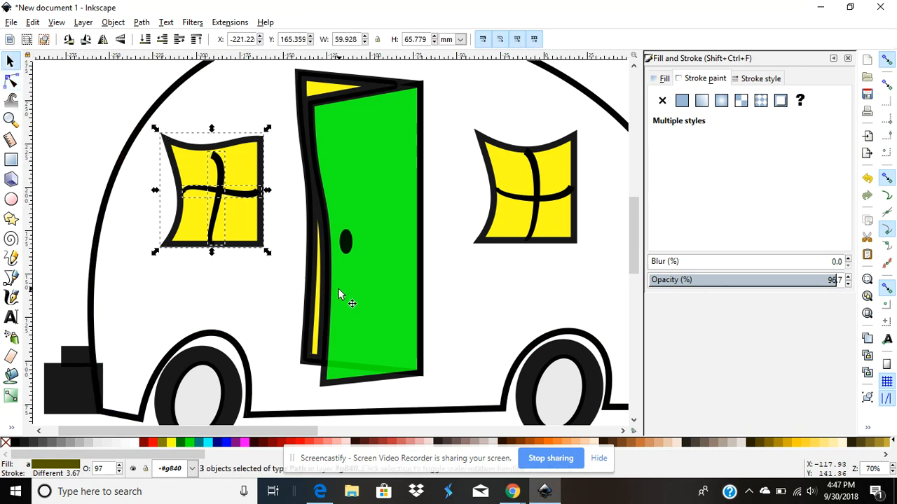
Set the green door's opacity to 100%
scroll(319, 311, down, 2)
click(135, 170)
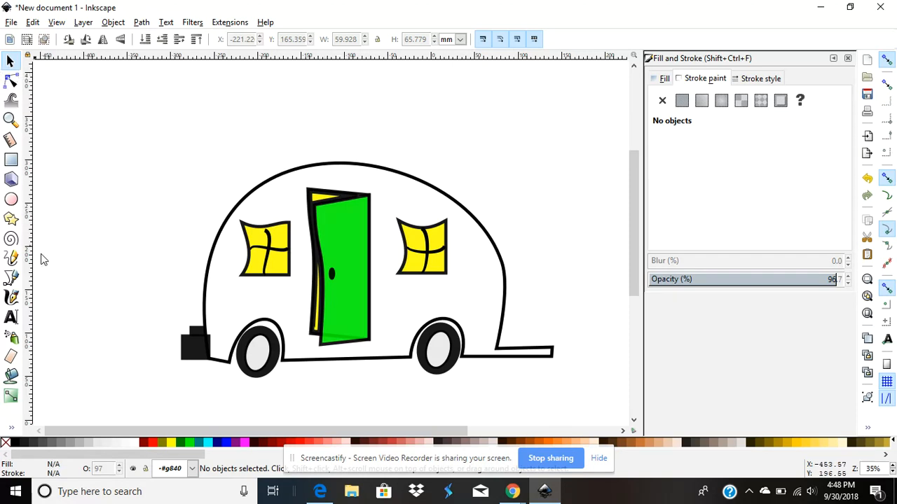
click(352, 249)
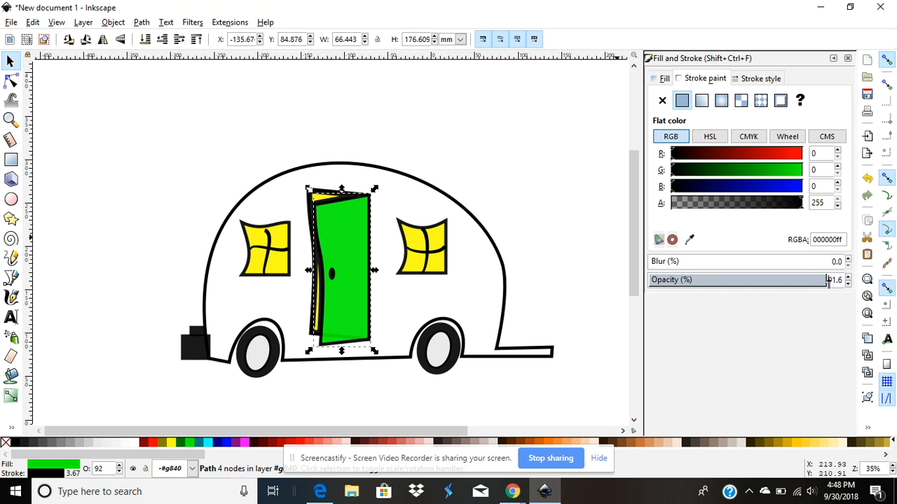
click(838, 281)
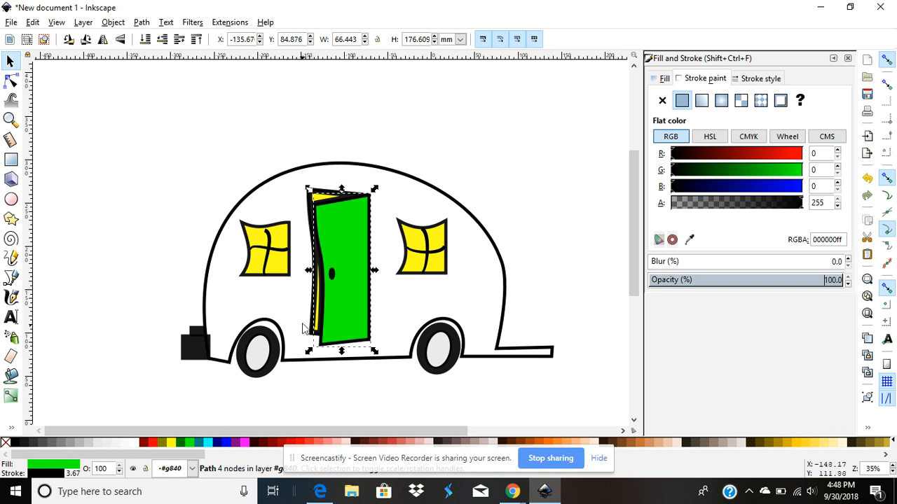
click(173, 318)
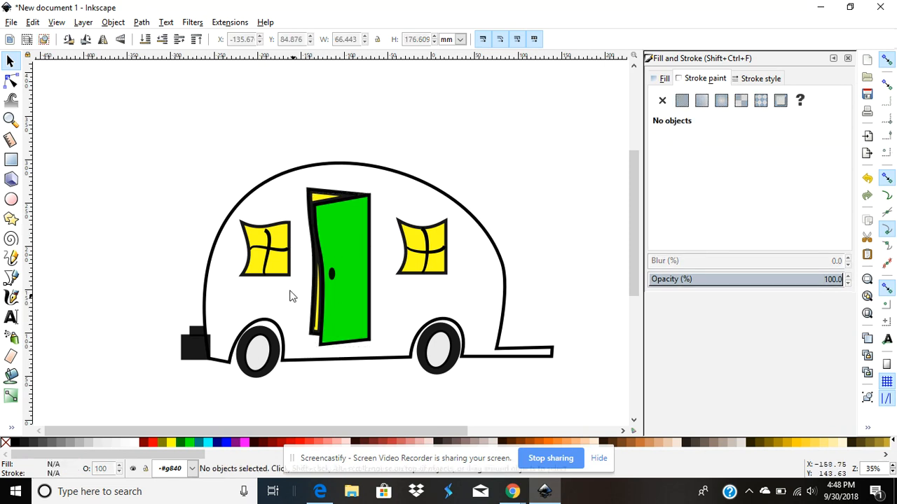
Fill the camper body and both wheel hubs with green using the Paint Bucket
click(12, 376)
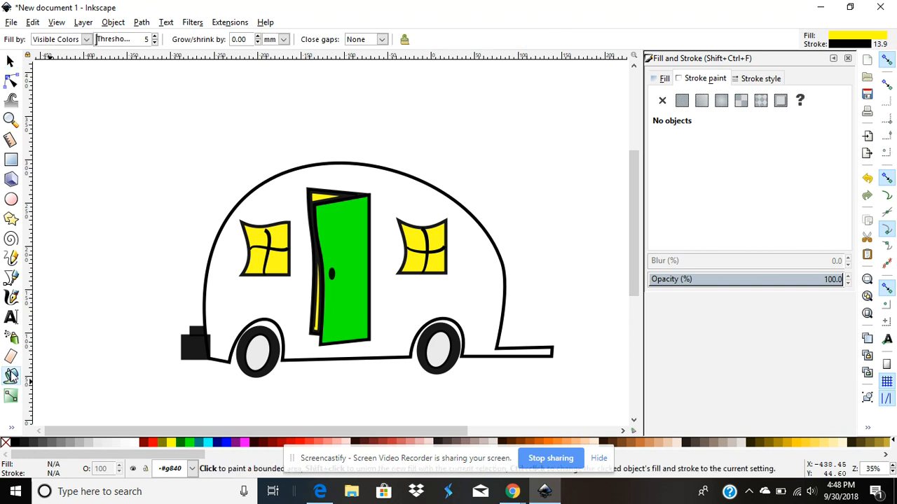
click(189, 443)
click(230, 311)
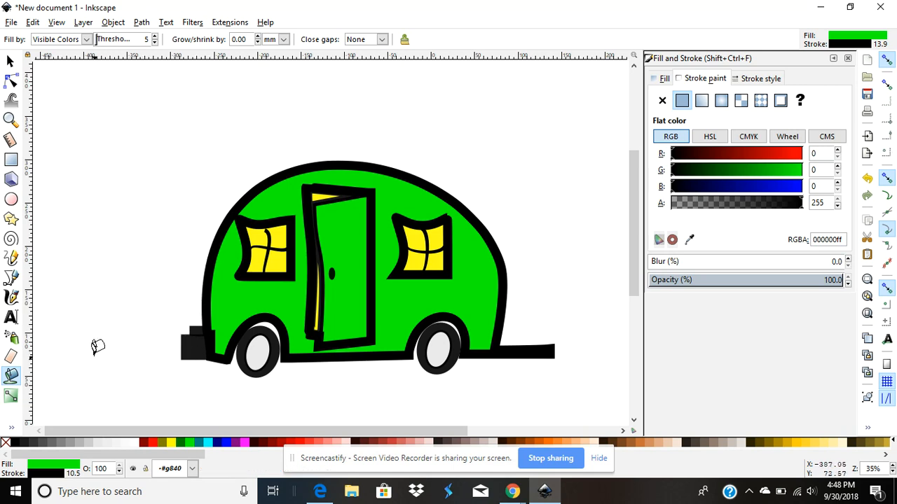
click(260, 346)
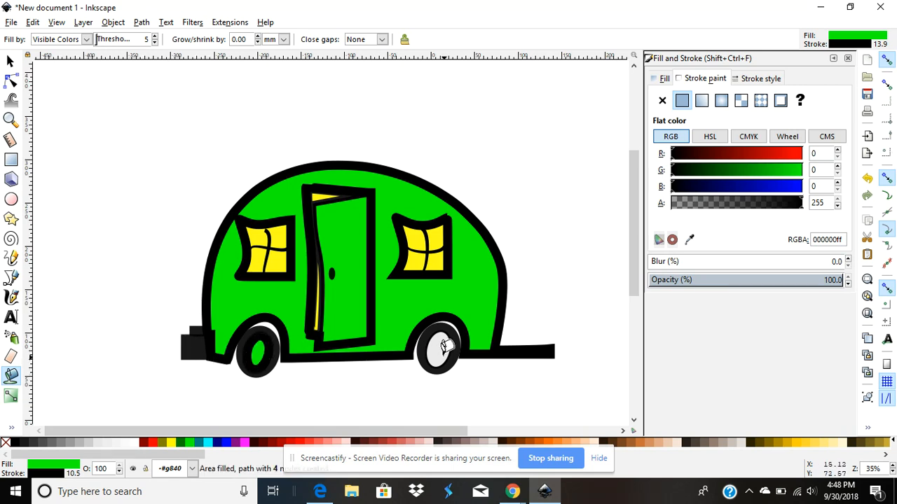
click(441, 348)
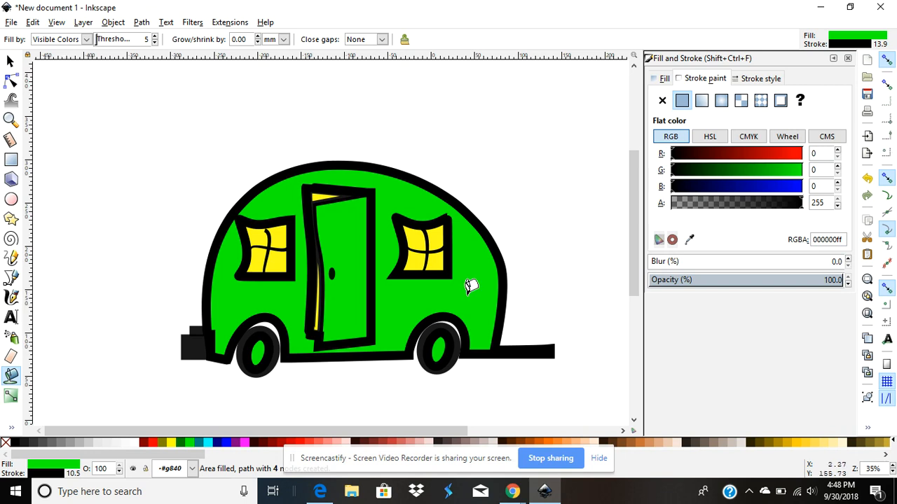
Set the fill to black and draw a thin upright rectangle about 3 by 26 mm on top of the roof
click(11, 160)
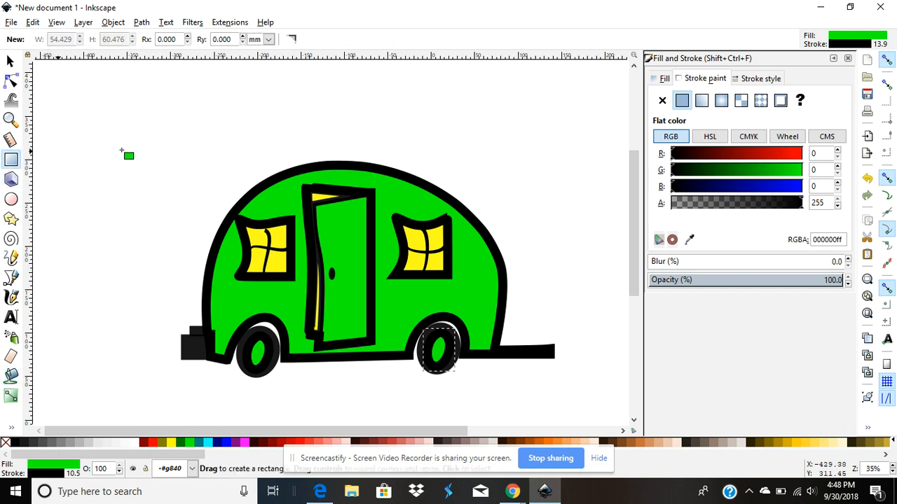
click(13, 442)
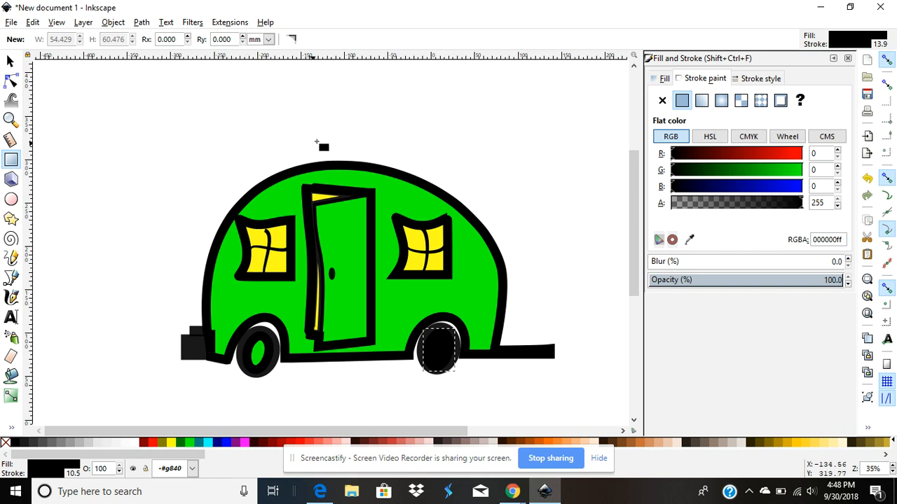
drag(332, 139, 334, 164)
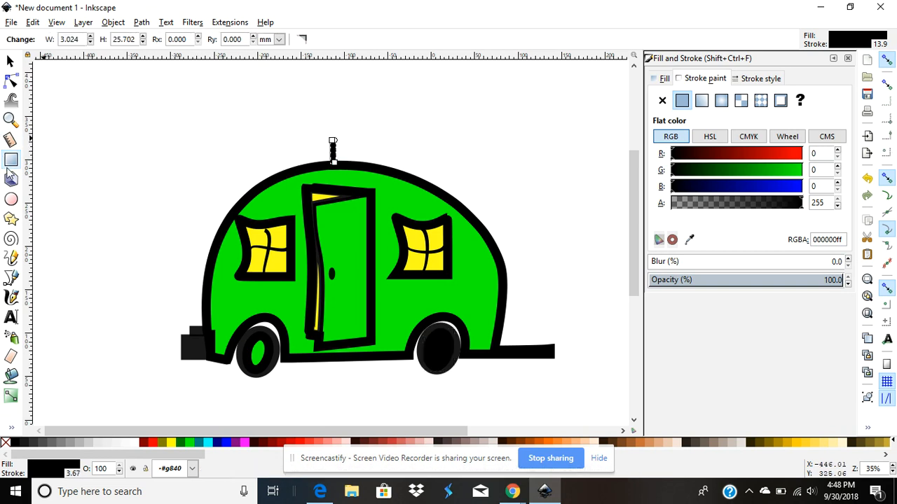
Draw a flat black ellipse with radii of about 64 and 2.6 mm centred on top of the roof post
click(11, 199)
mouse_move(294, 140)
mouse_down()
mouse_move(280, 133)
mouse_move(390, 134)
mouse_up()
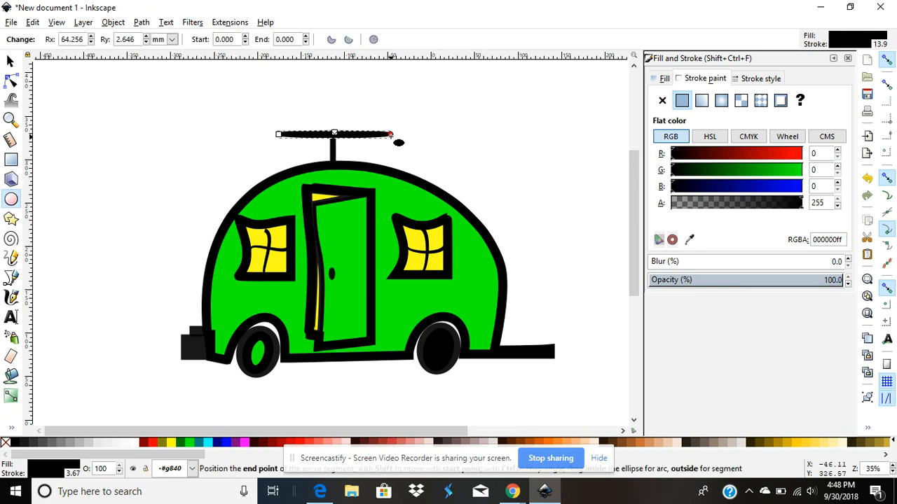
click(11, 61)
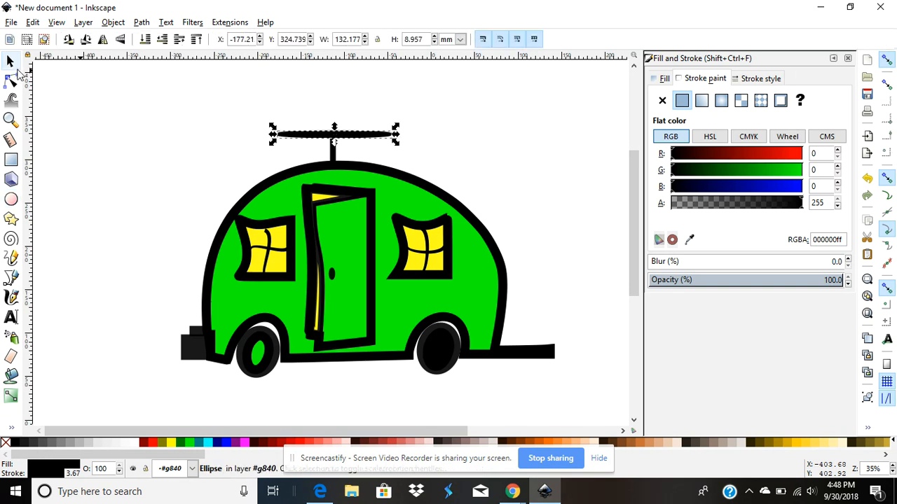
click(210, 187)
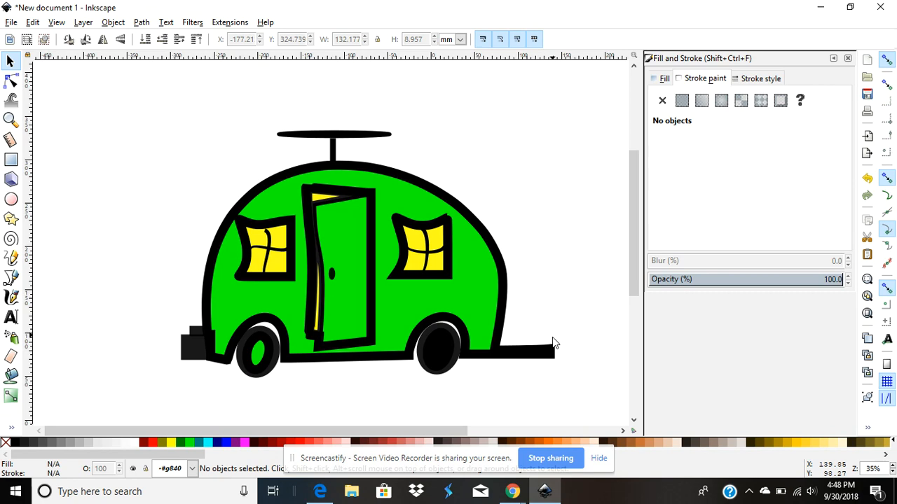
Draw a small ellipse with radii of about 6.8 and 4.9 mm on the hitch's right end and colour it green
click(10, 199)
drag(545, 341, 549, 344)
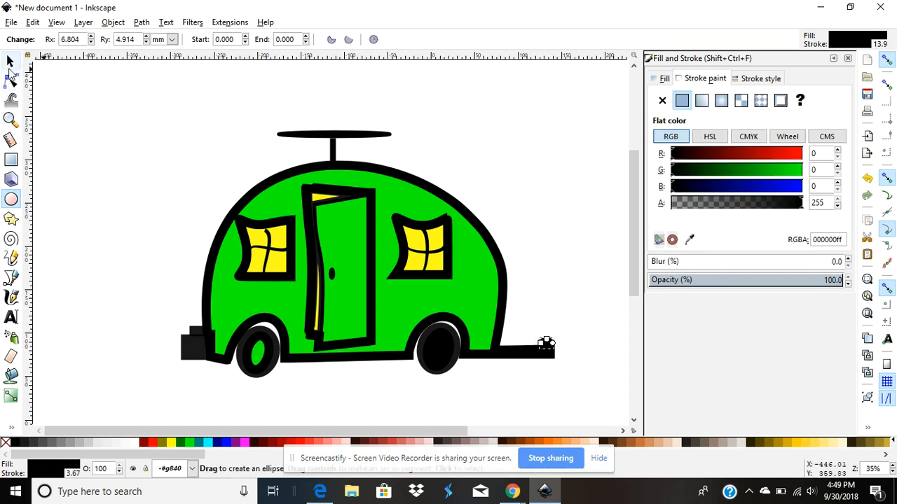
click(11, 376)
click(188, 442)
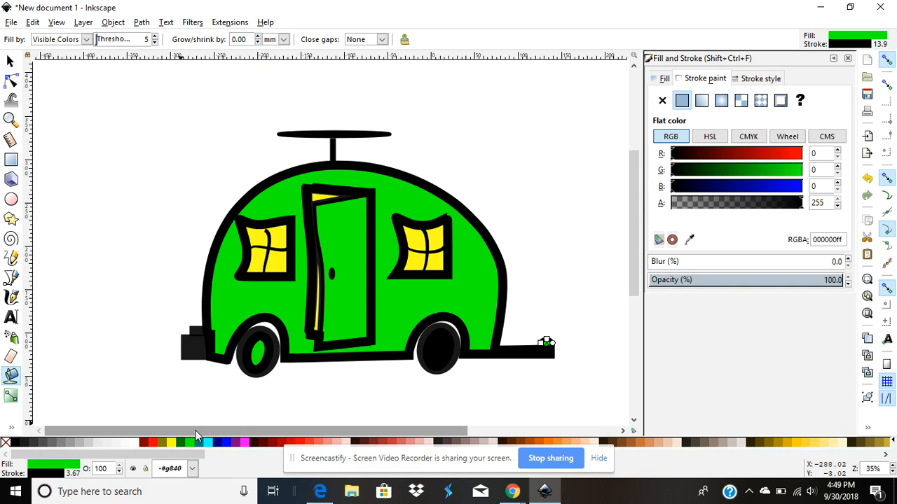
Fill the right wheel's hub green again and adjust the new shape's nodes to give it a tilt
click(433, 345)
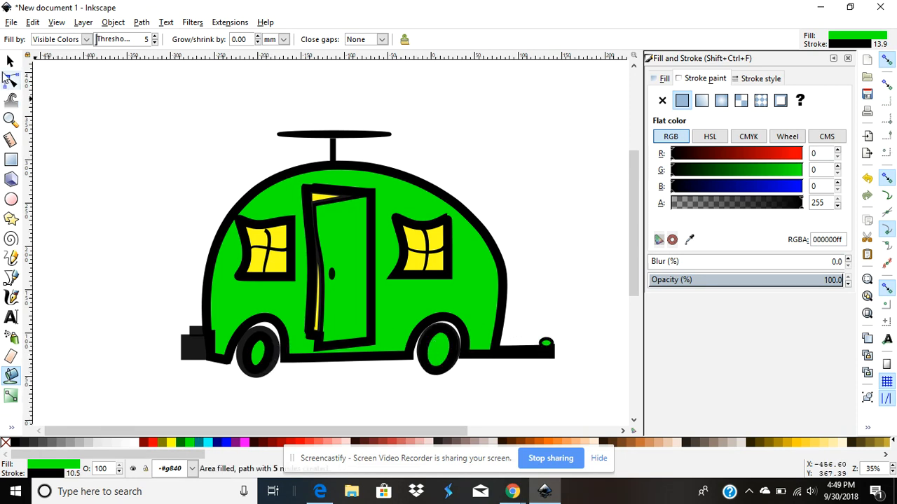
click(12, 82)
click(433, 346)
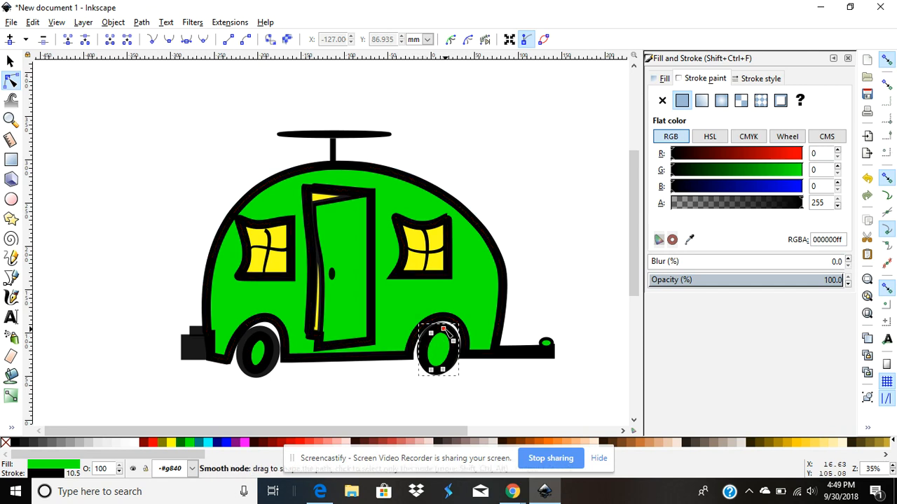
drag(450, 338, 443, 365)
click(10, 61)
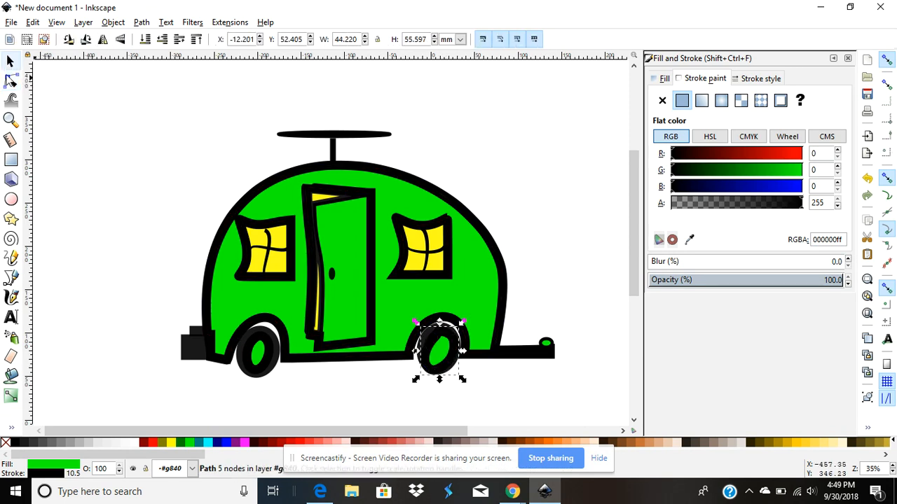
click(49, 127)
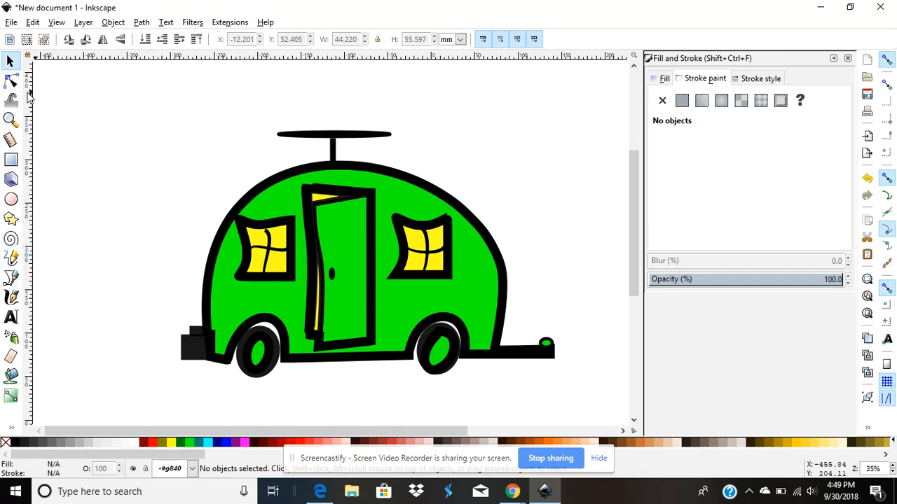
Draw a large curling swirl as a Spiro path with the Triangle in shape in the empty space beside the camper's rear
click(11, 279)
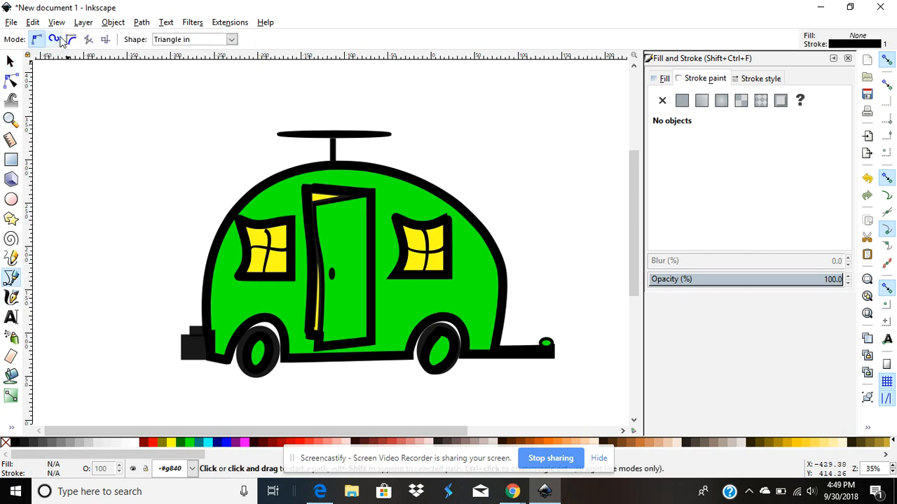
click(54, 40)
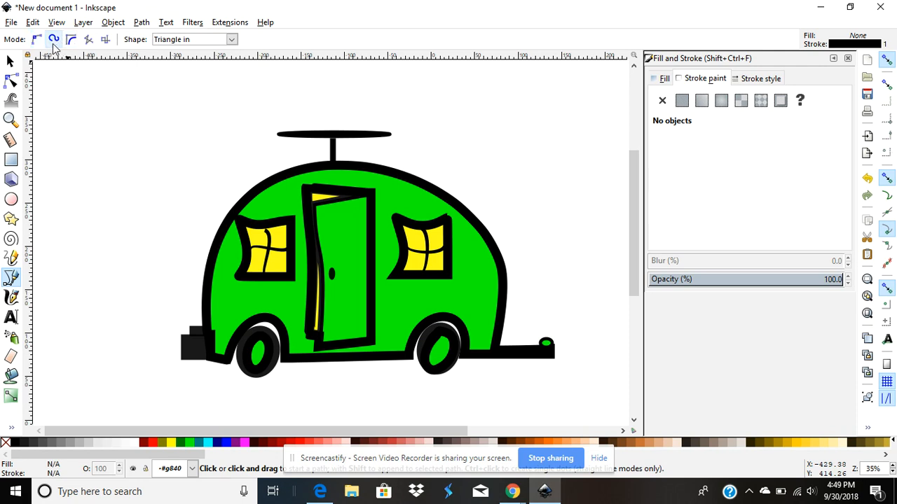
click(47, 167)
click(118, 217)
click(199, 138)
click(126, 142)
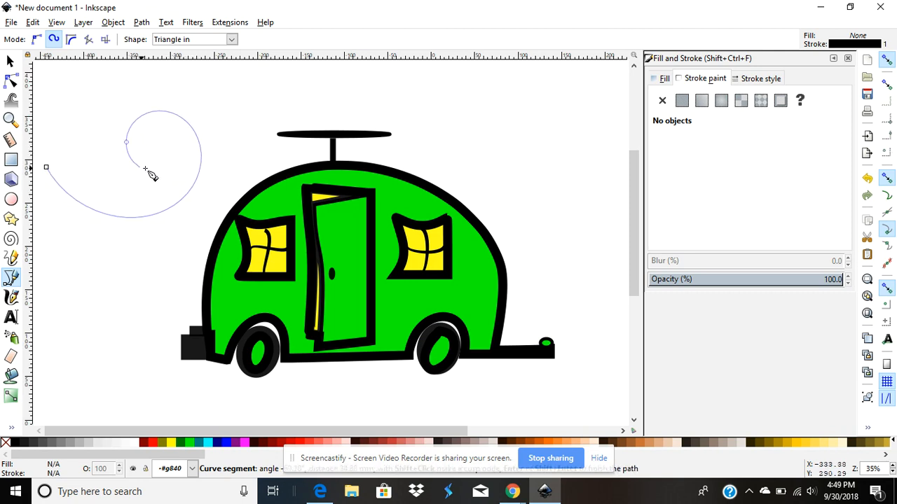
double_click(174, 150)
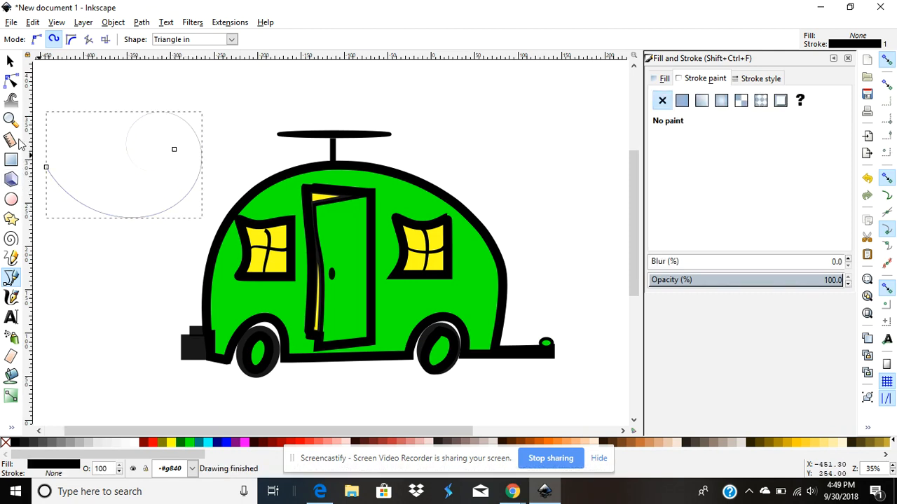
Thicken the large swirl's tapered stroke by pulling out the stroke width control at its outer end
click(10, 81)
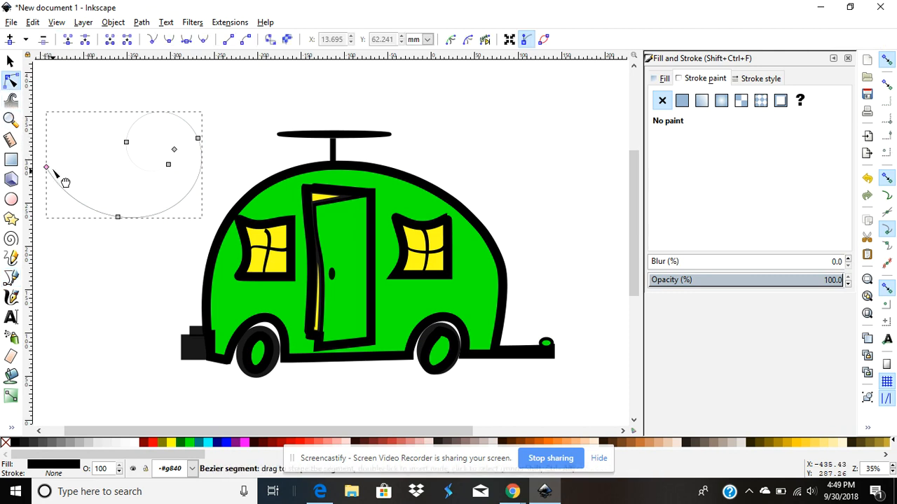
mouse_move(50, 170)
mouse_down()
mouse_move(58, 181)
mouse_move(188, 214)
mouse_move(206, 195)
mouse_move(185, 211)
mouse_move(200, 195)
mouse_move(190, 188)
mouse_up()
click(66, 97)
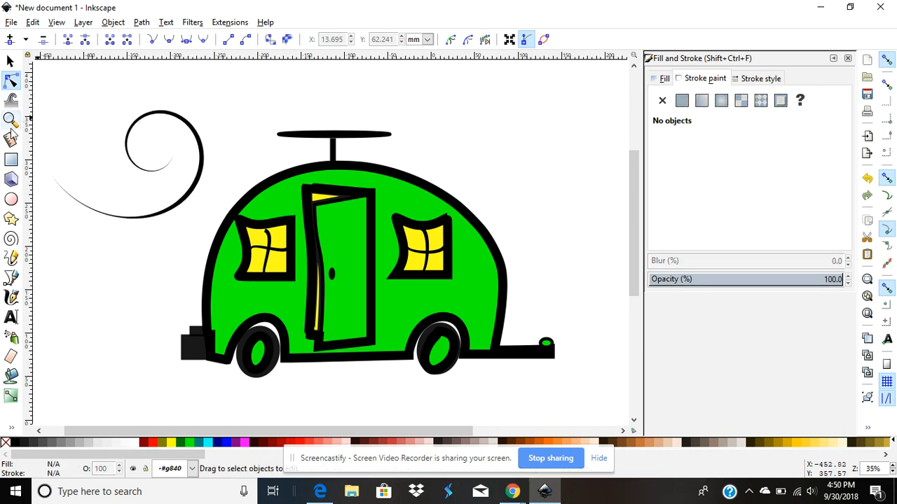
Draw a smaller Spiro swirl with the Triangle in shape below the large one, curling inward
click(14, 277)
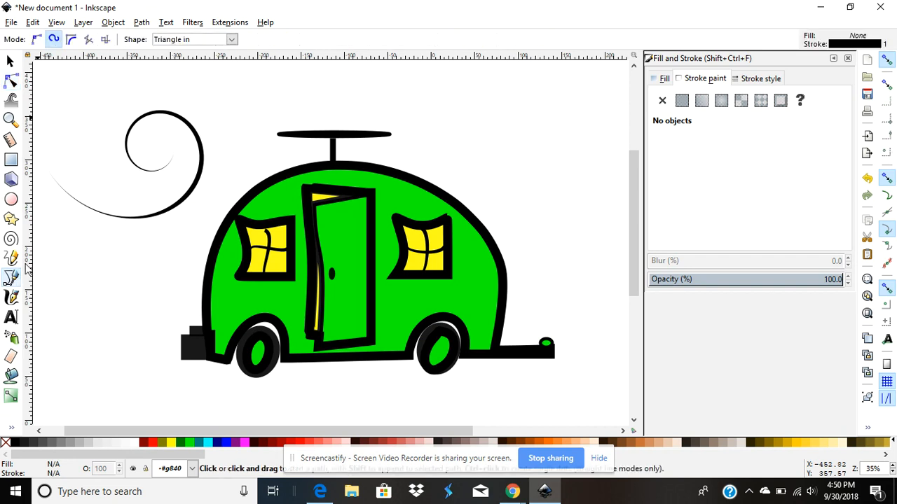
click(61, 232)
click(104, 244)
click(107, 283)
click(89, 268)
click(96, 260)
double_click(104, 271)
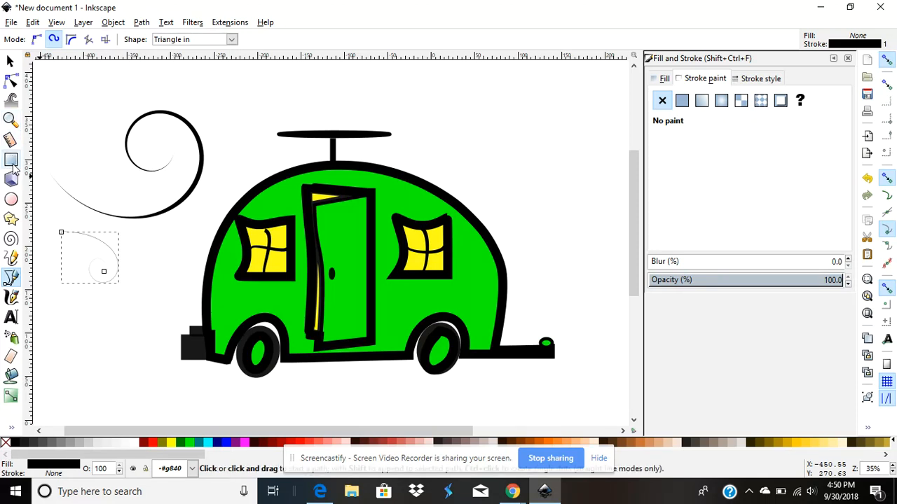
Thicken the small swirl's stroke to make it about 67 by 61 mm overall and move it against the underside of the large swirl's tail
click(10, 81)
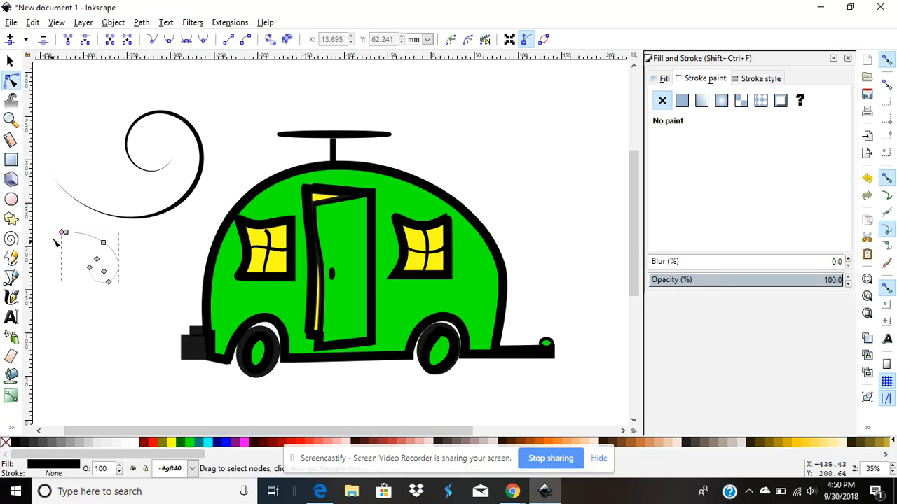
drag(61, 233, 104, 243)
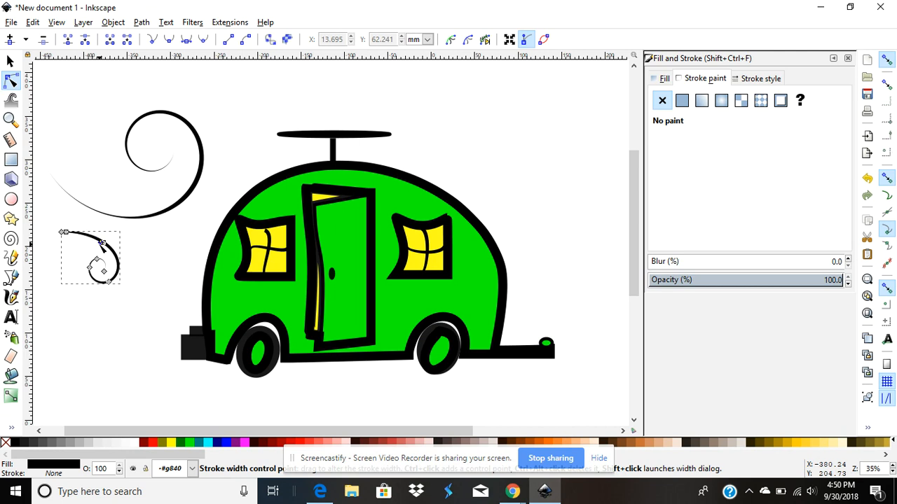
click(12, 63)
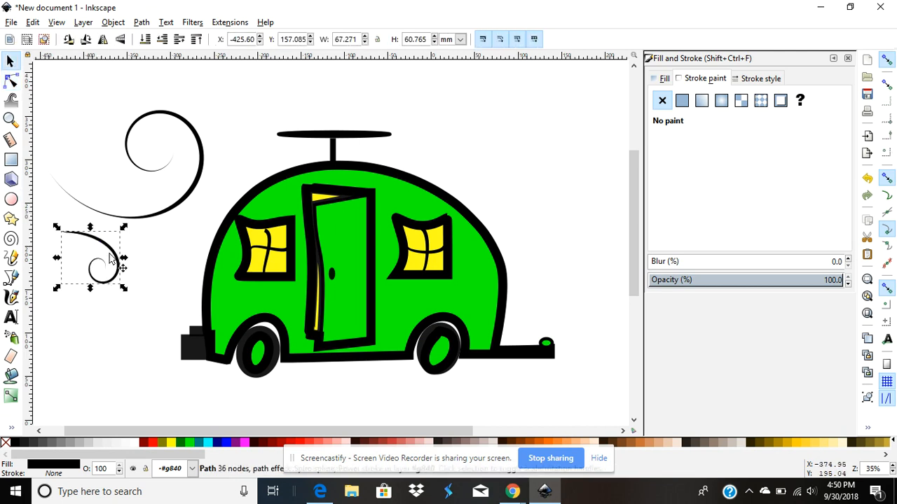
drag(108, 249, 154, 226)
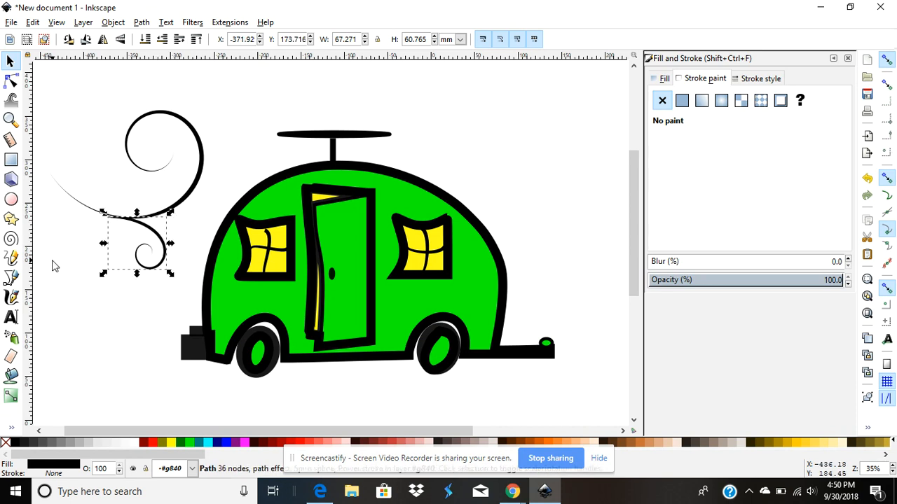
click(44, 262)
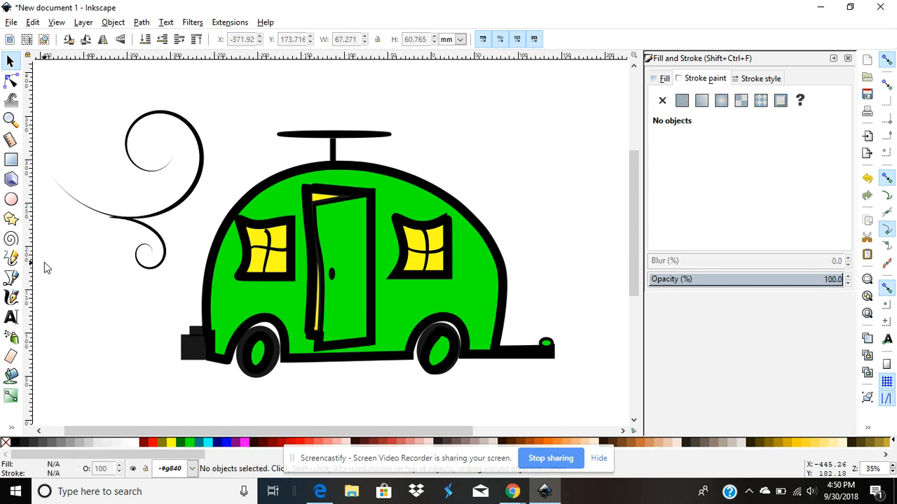
Rotate the small swirl slightly clockwise so that its start blends into the large swirl's curve
click(140, 226)
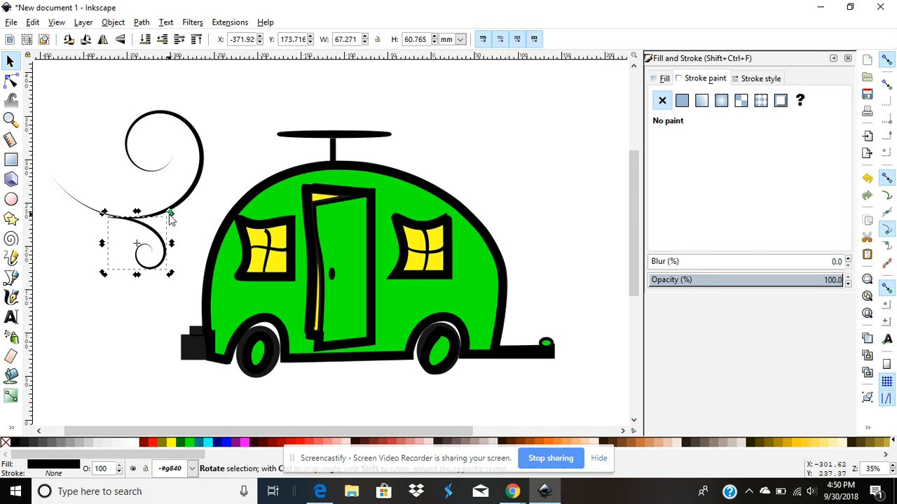
drag(170, 220, 176, 221)
click(62, 260)
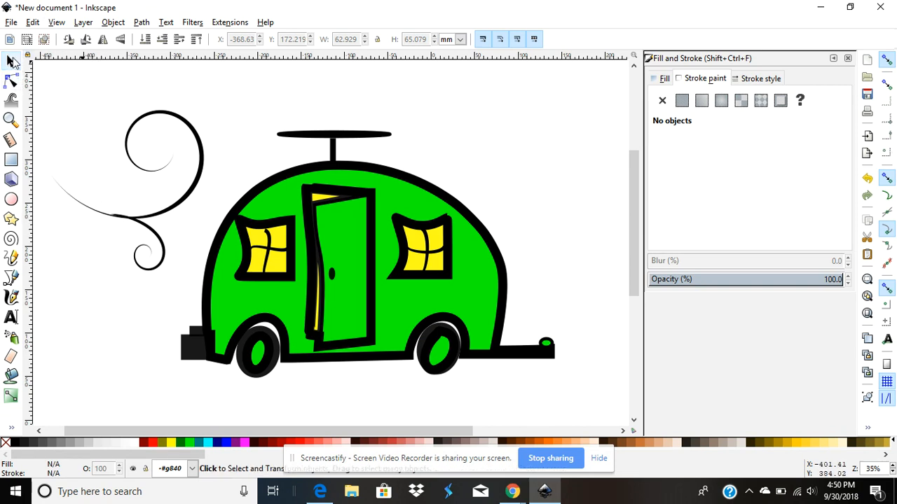
Group the two swirls with the left window's vertical divider and scale the group down to about 114 by 58 mm
drag(45, 79, 301, 332)
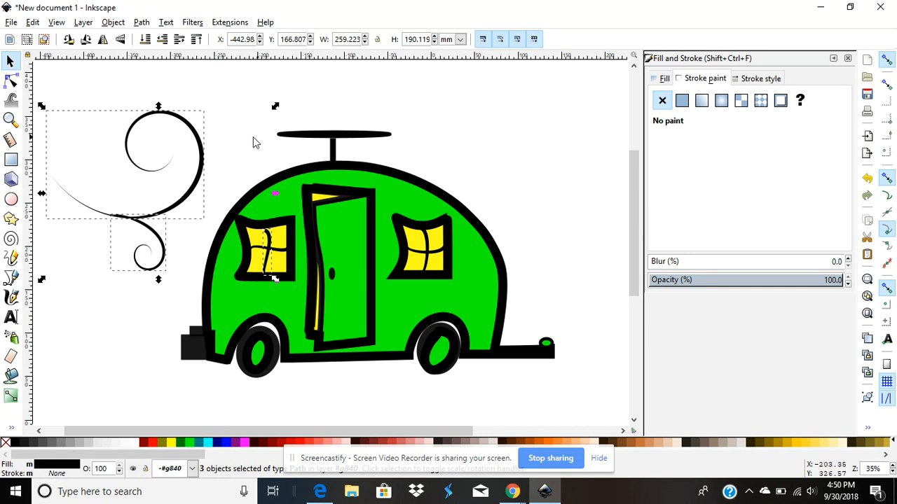
right_click(90, 140)
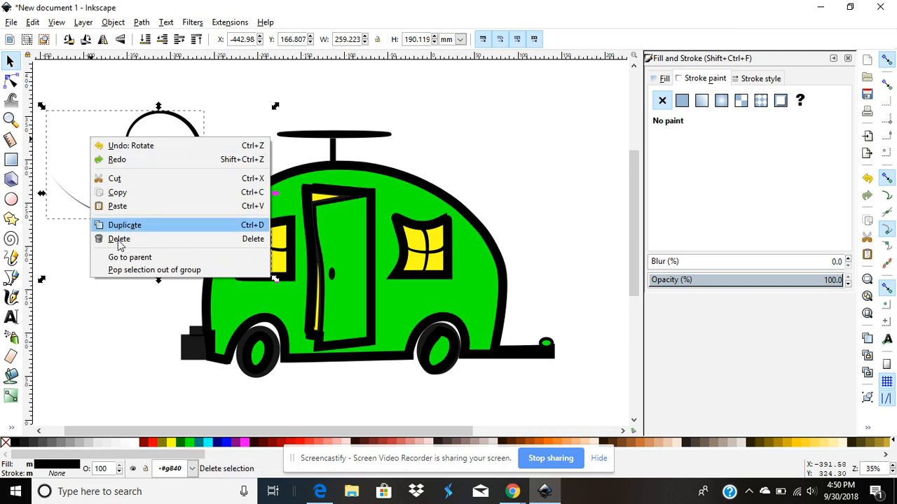
click(86, 25)
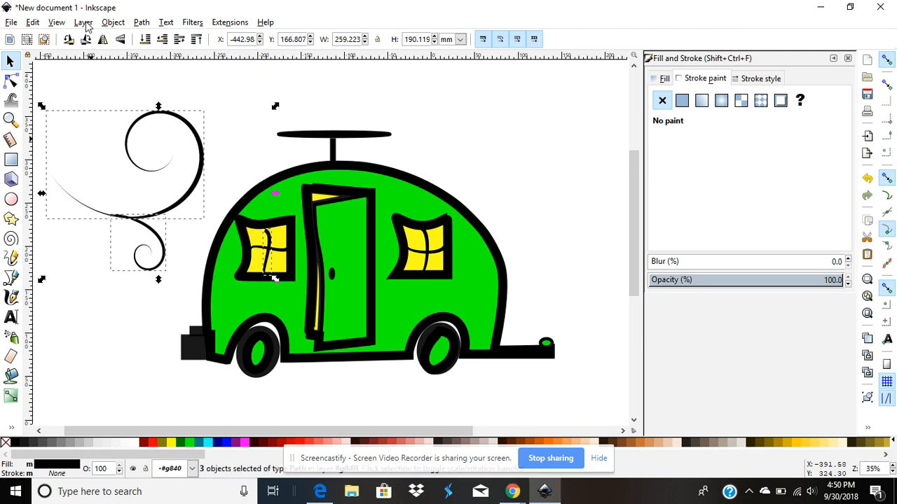
click(85, 23)
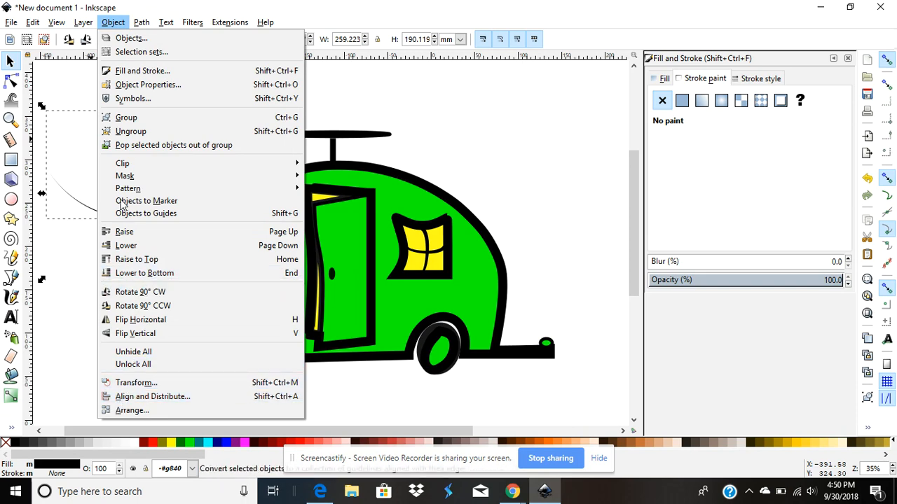
mouse_move(89, 30)
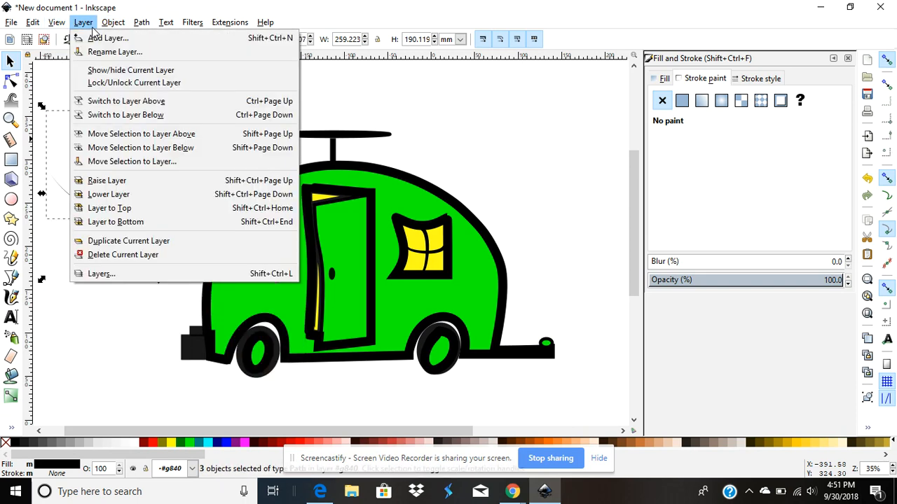
mouse_move(119, 31)
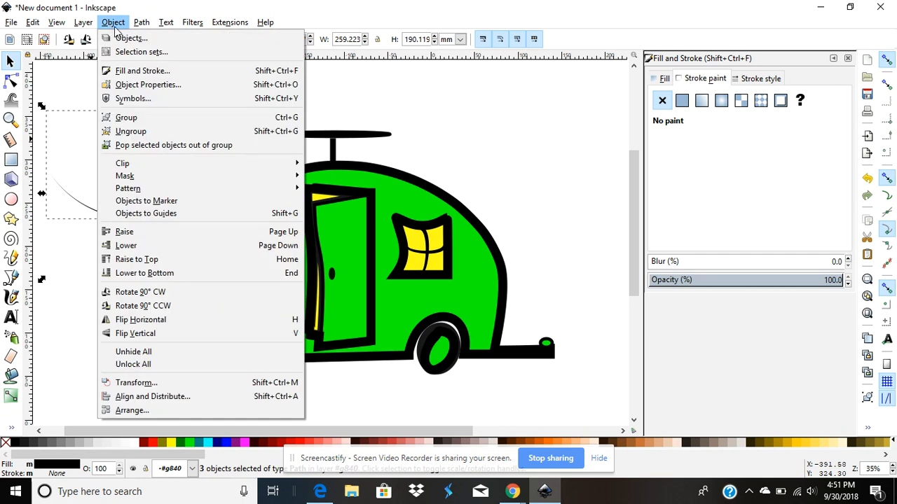
click(119, 119)
drag(276, 107, 140, 230)
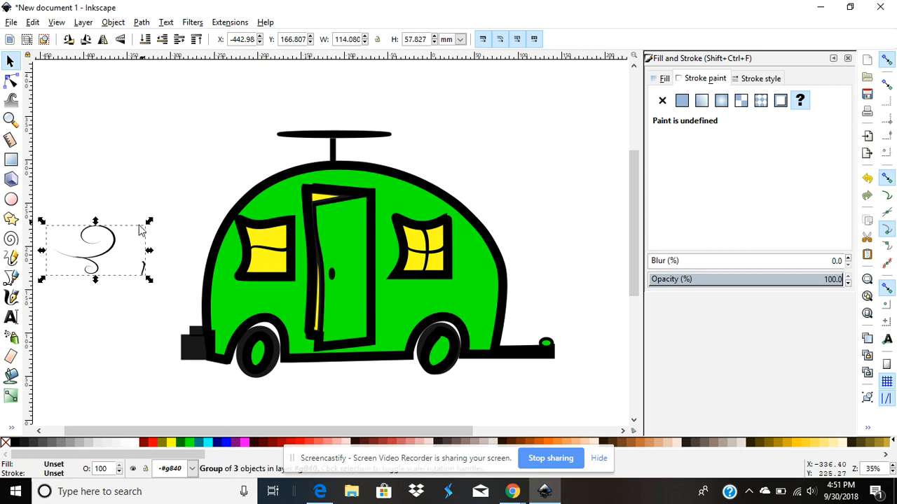
click(52, 237)
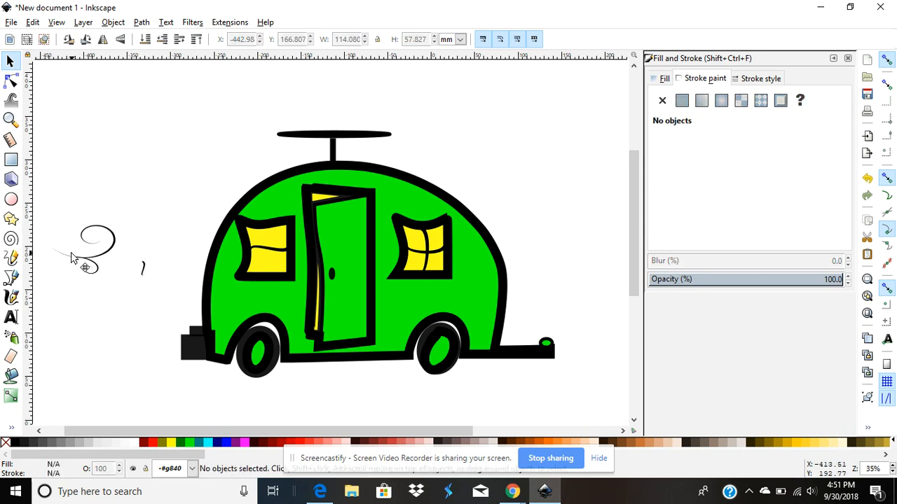
Rotate the swirl group by about 180 degrees and place it just below the camper's rear bumper
click(70, 257)
drag(39, 225, 159, 287)
drag(115, 244, 200, 369)
click(161, 283)
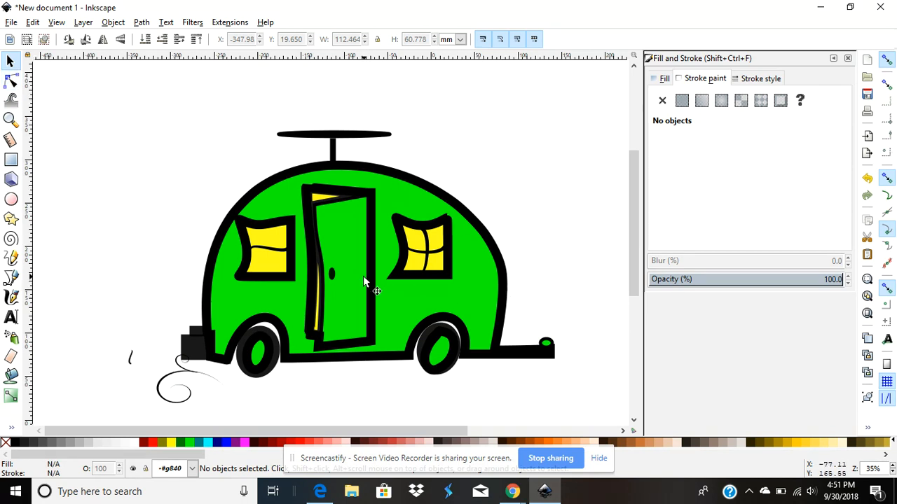
Resize the page to fit the whole drawing with zero margins and show the page border
click(12, 23)
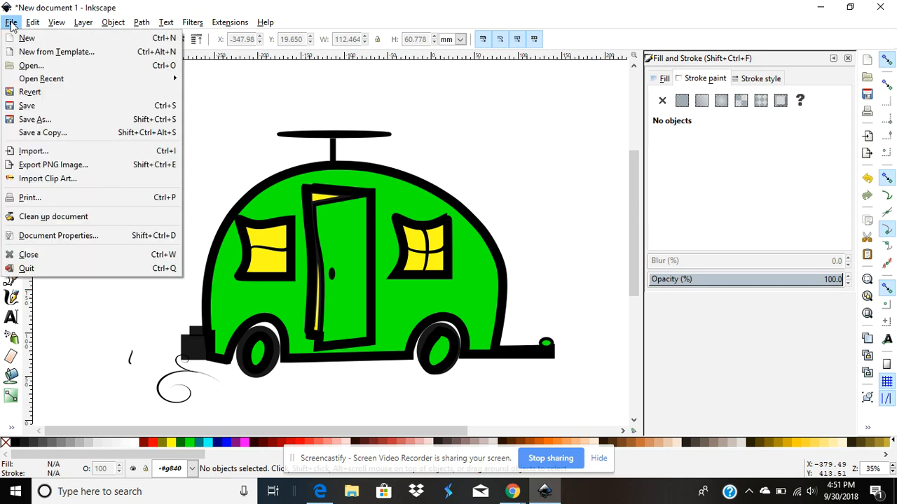
click(38, 238)
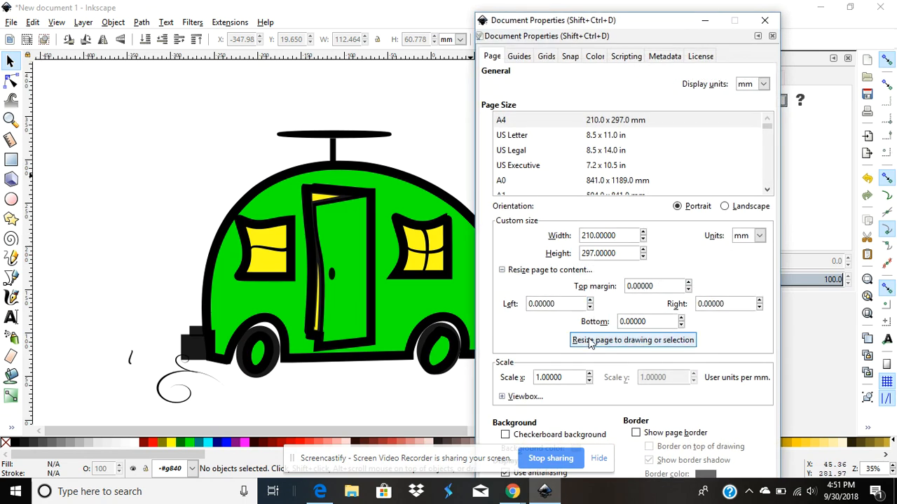
click(614, 341)
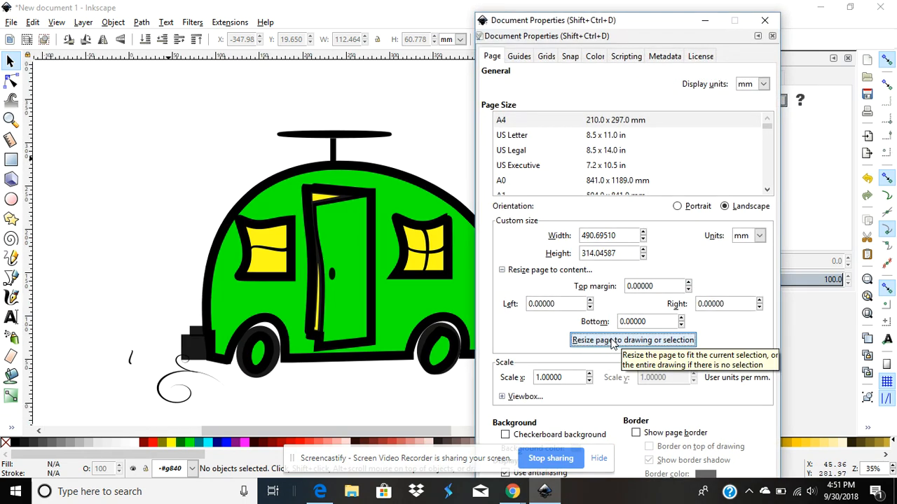
click(636, 433)
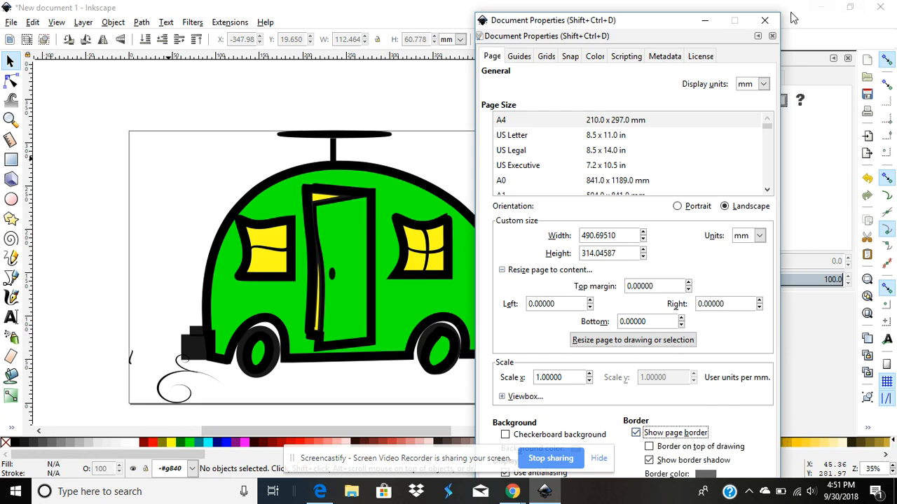
click(764, 20)
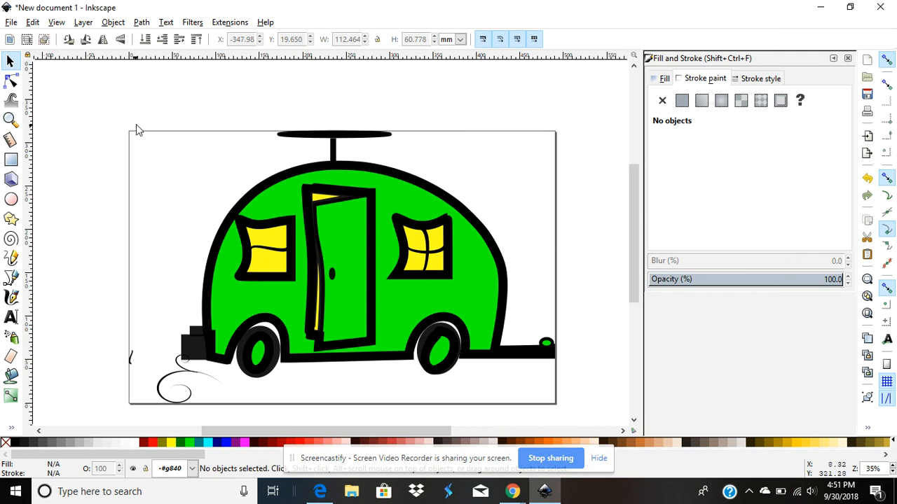
click(9, 23)
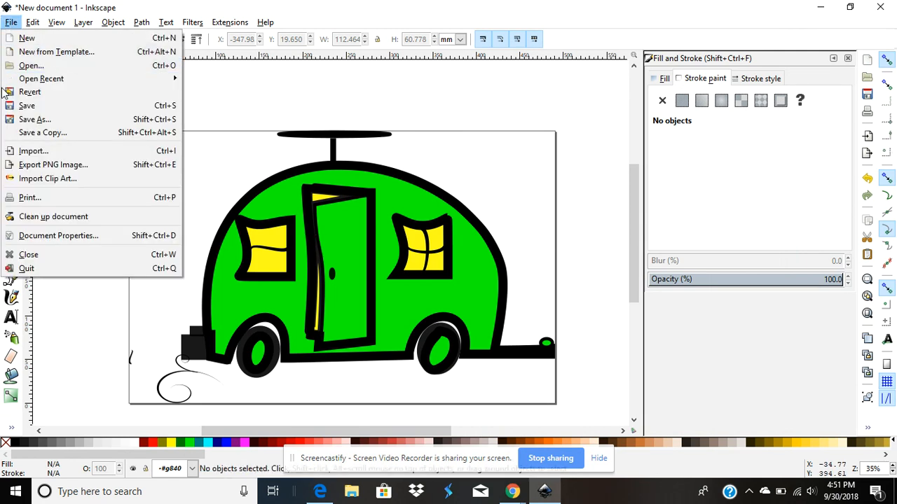
click(18, 120)
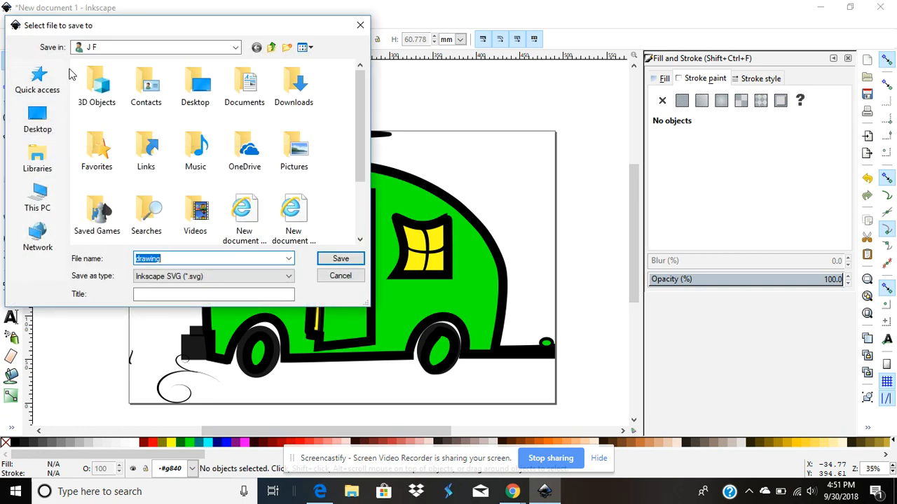
click(272, 49)
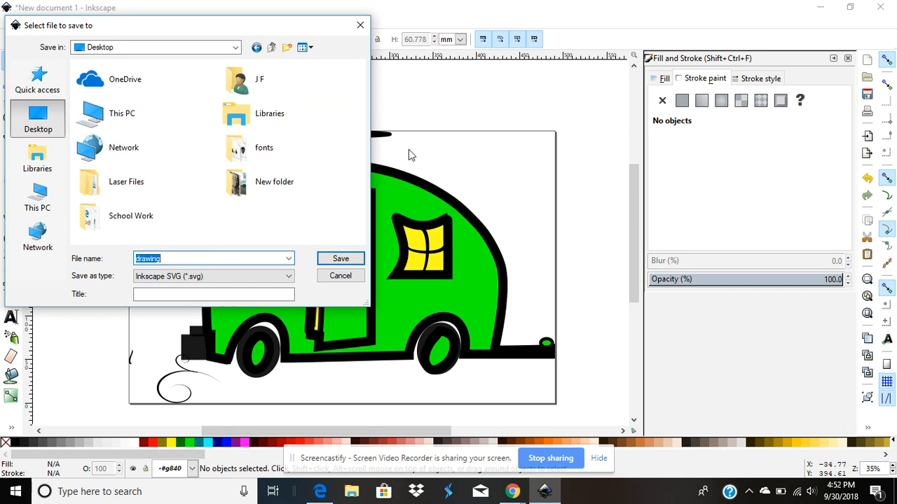
double_click(122, 182)
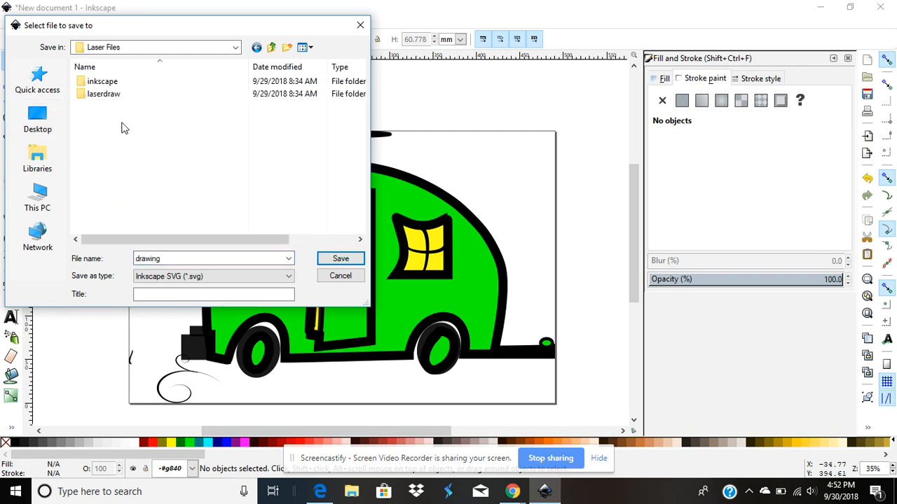
click(112, 83)
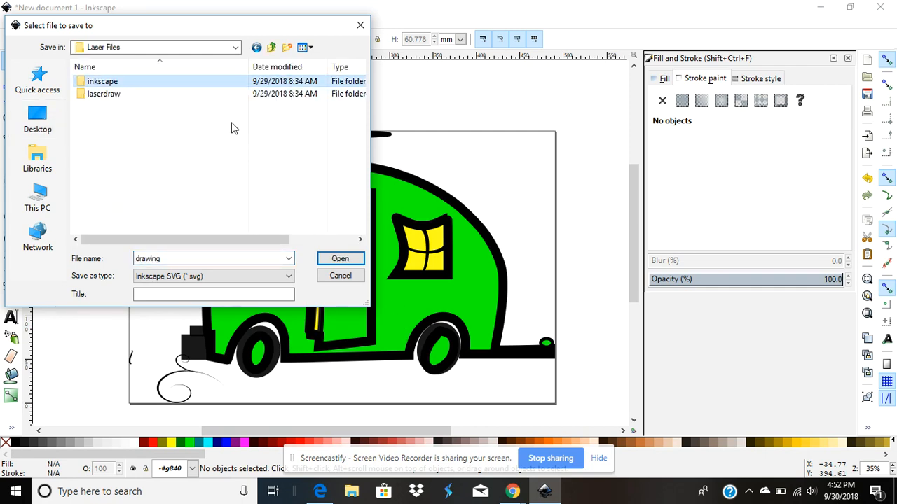
double_click(234, 82)
click(327, 259)
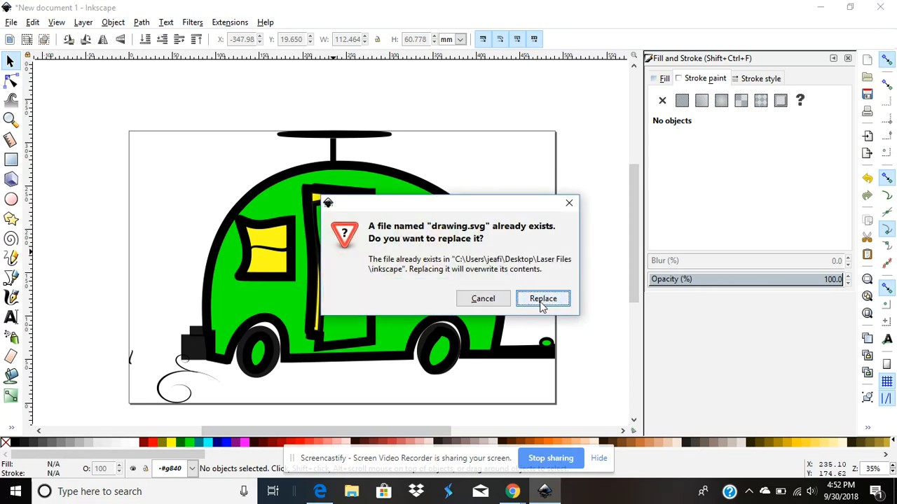
click(483, 299)
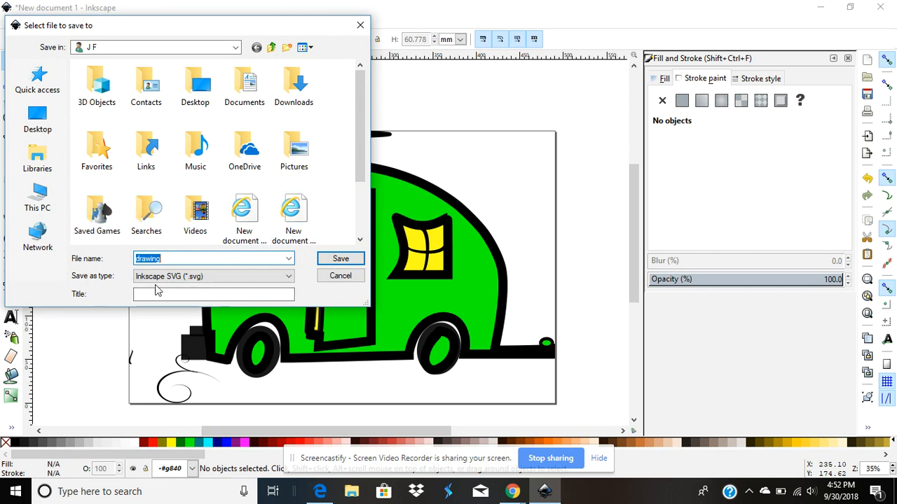
click(360, 26)
Save the drawing as the Enhanced Metafile drawing-1.emf in the laserdraw folder inside Laser Files, keeping the default EMF output options
click(13, 22)
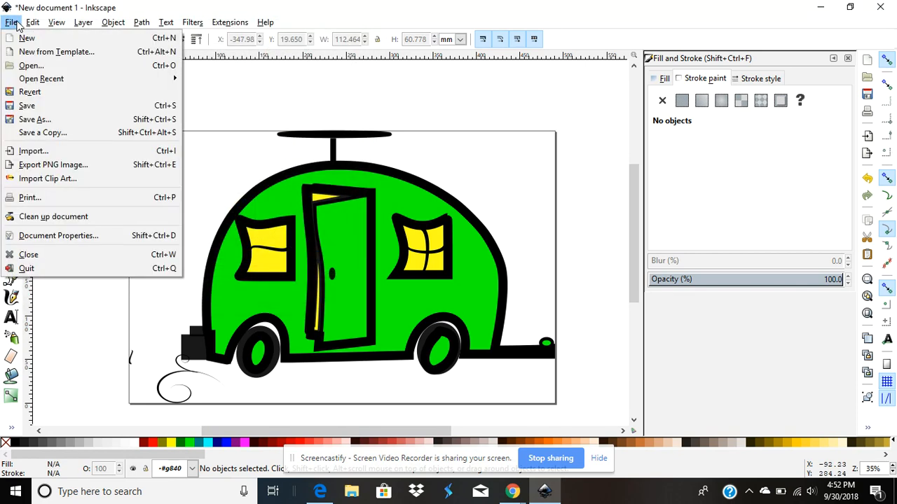
click(34, 119)
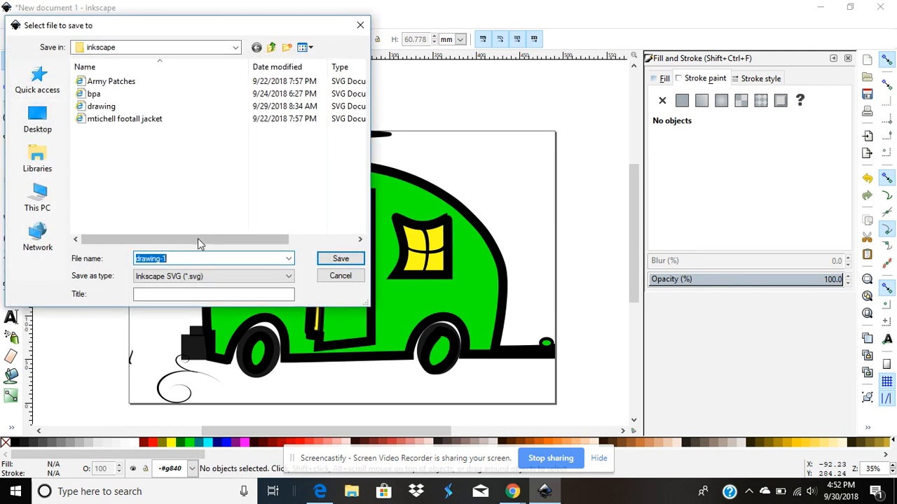
click(190, 276)
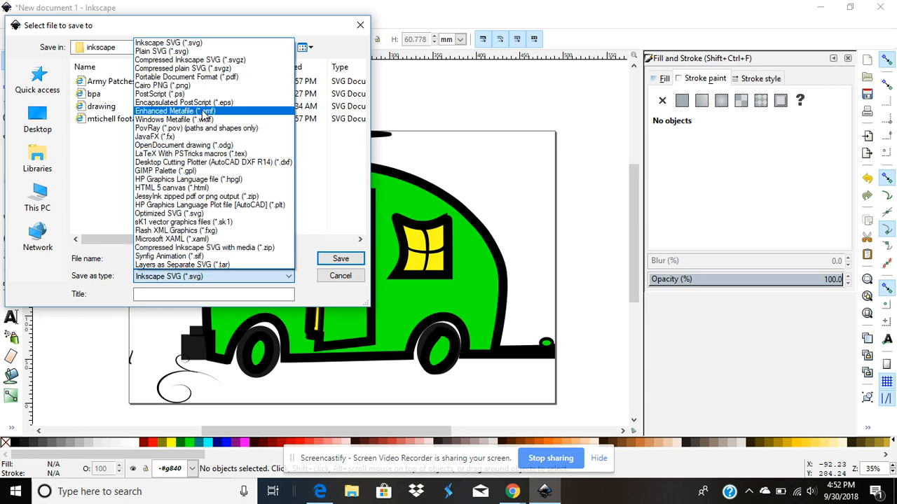
click(214, 111)
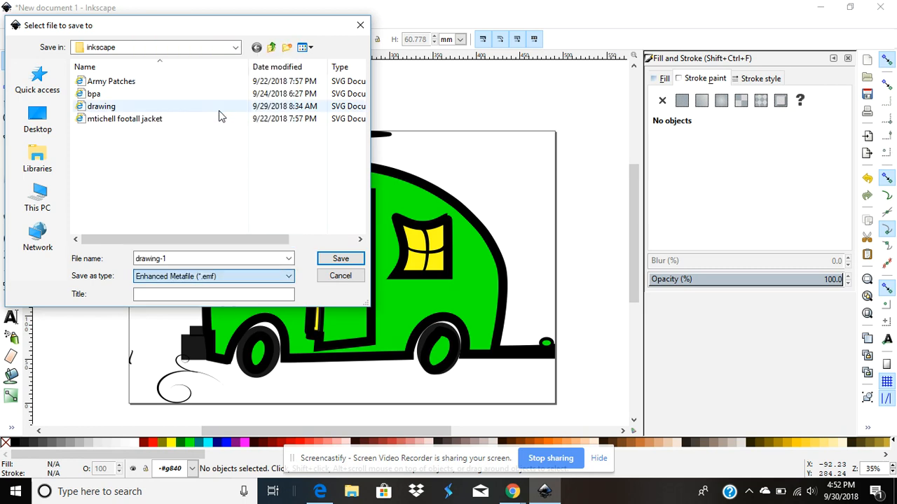
click(272, 49)
double_click(163, 93)
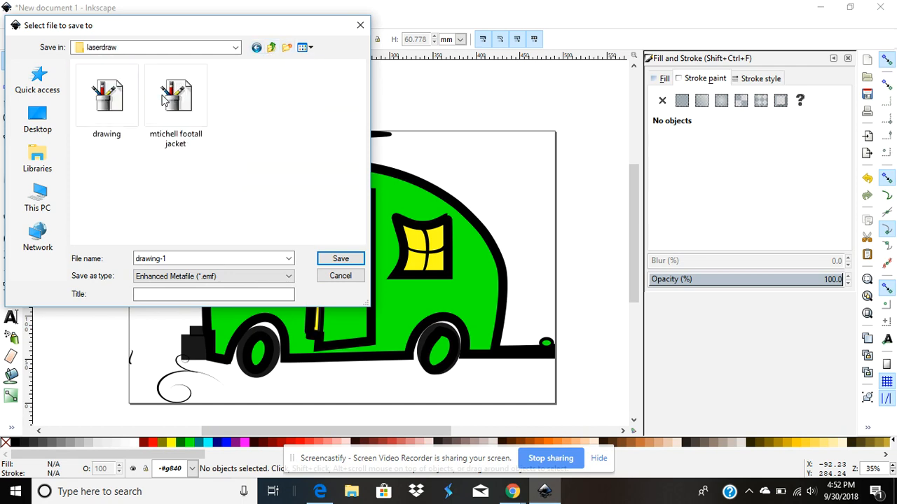
click(342, 258)
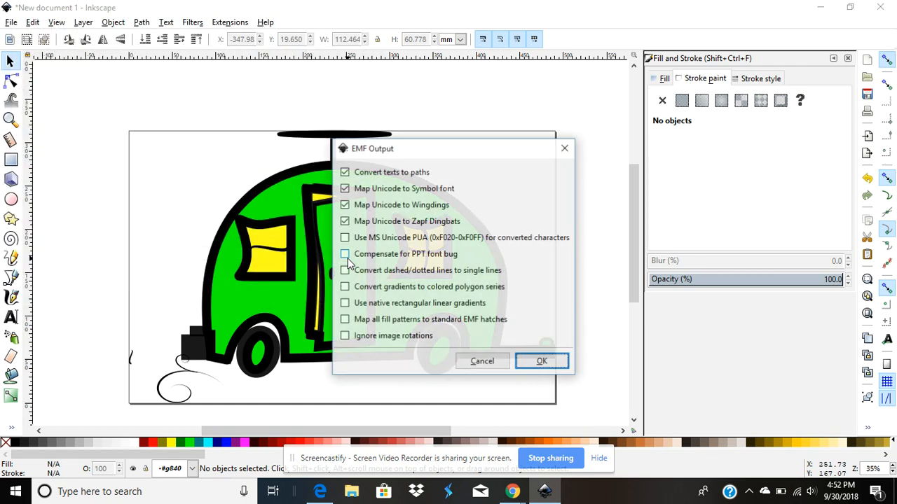
click(537, 360)
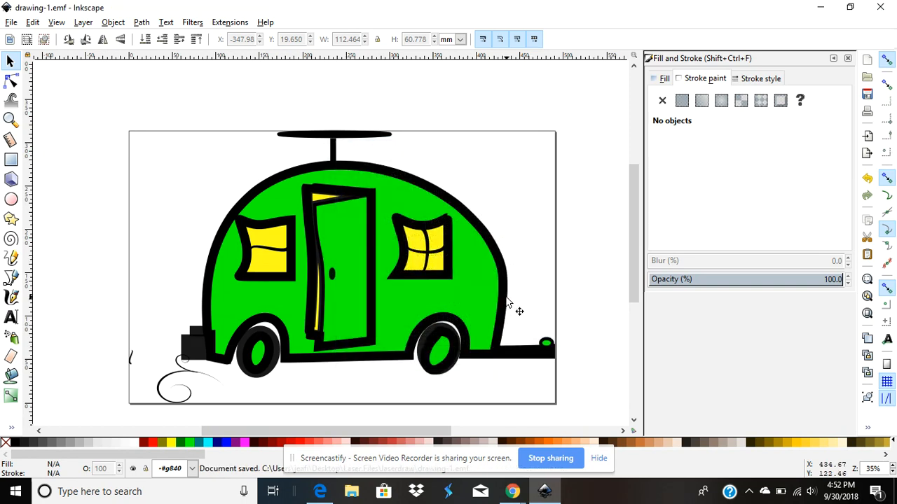